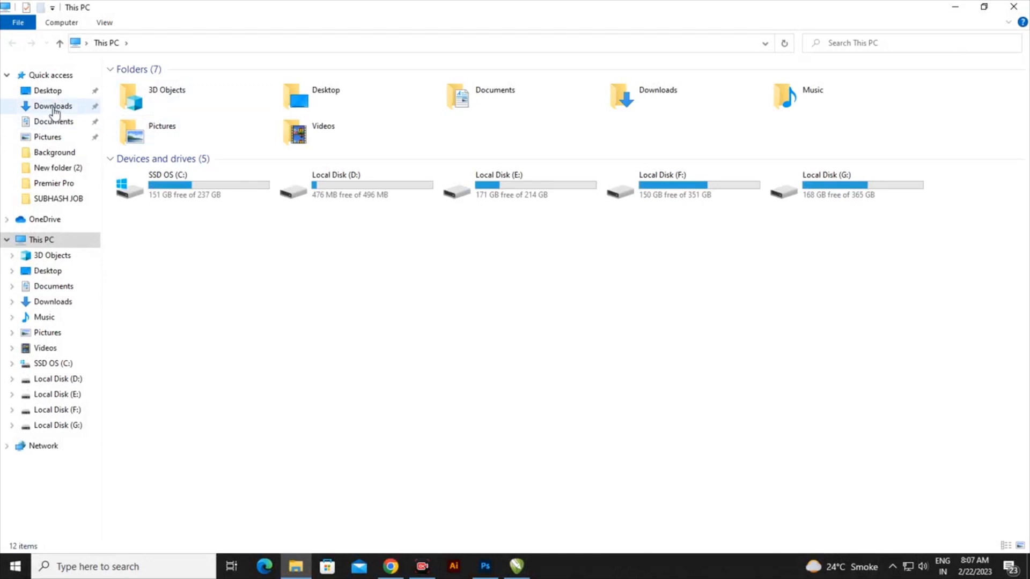
Step: Extract the 22-2-23 archive in Downloads with Extract Here, entering its password
{"action": "left_click", "coordinate": [47, 108]}
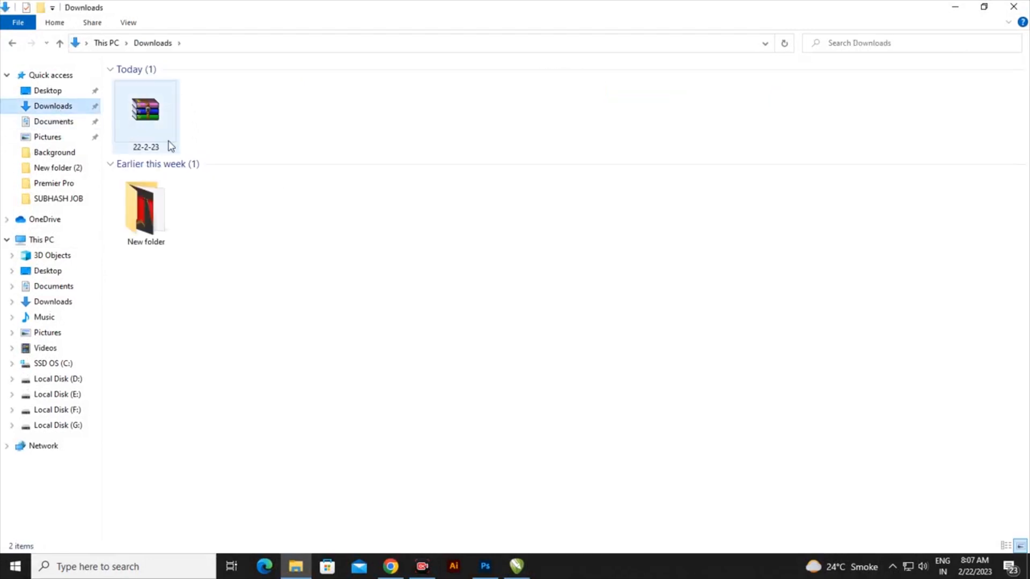
{"action": "left_click", "coordinate": [148, 120]}
{"action": "right_click", "coordinate": [149, 120]}
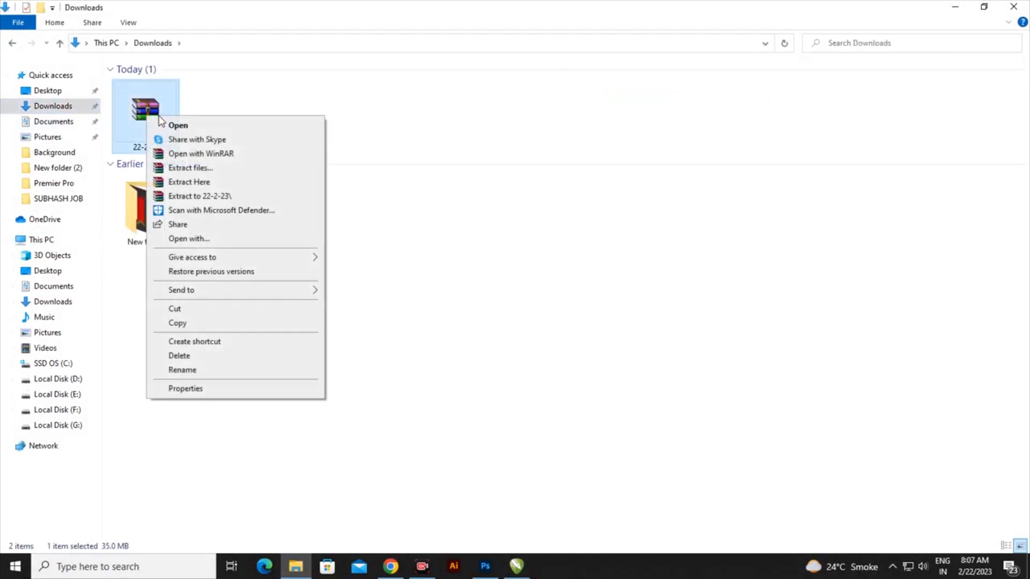
{"action": "left_click", "coordinate": [195, 182]}
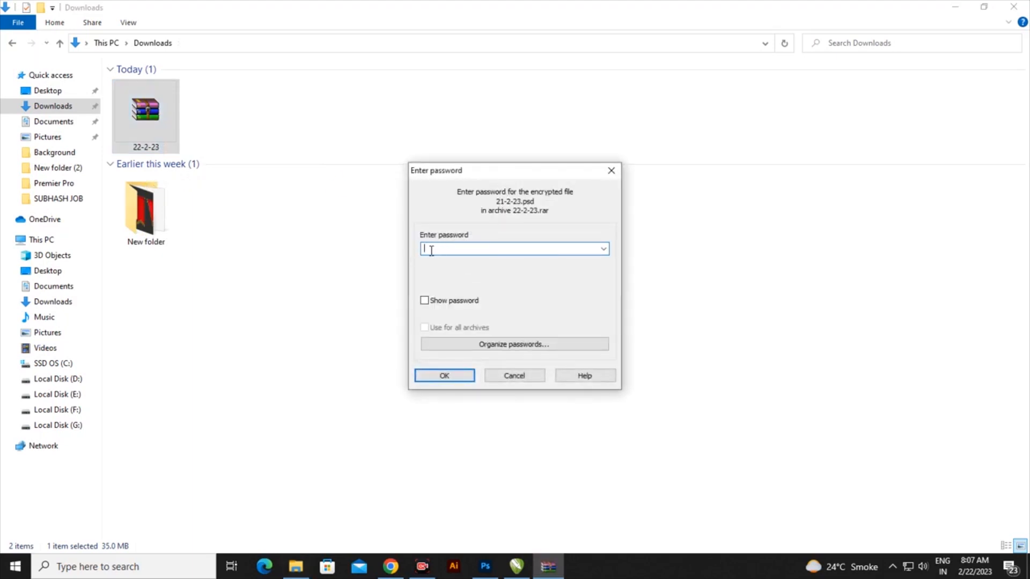
{"action": "type", "text": "••"}
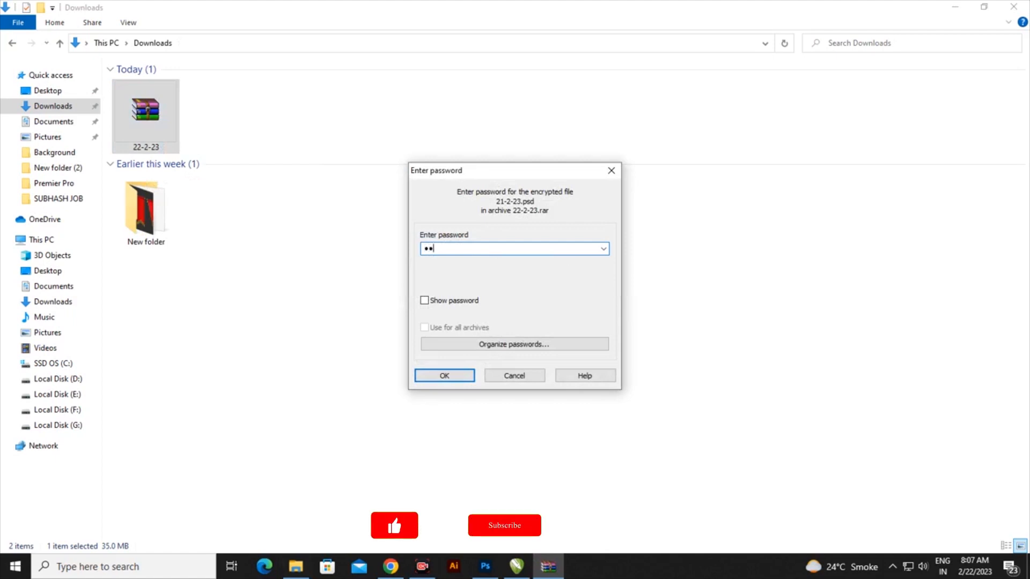
{"action": "type", "text": "••"}
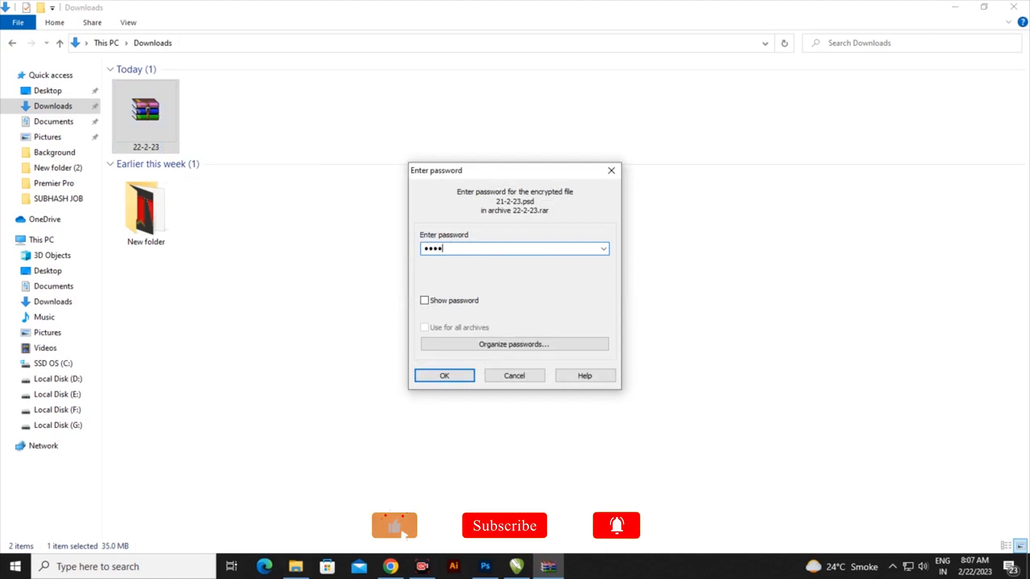
{"action": "type", "text": "••••"}
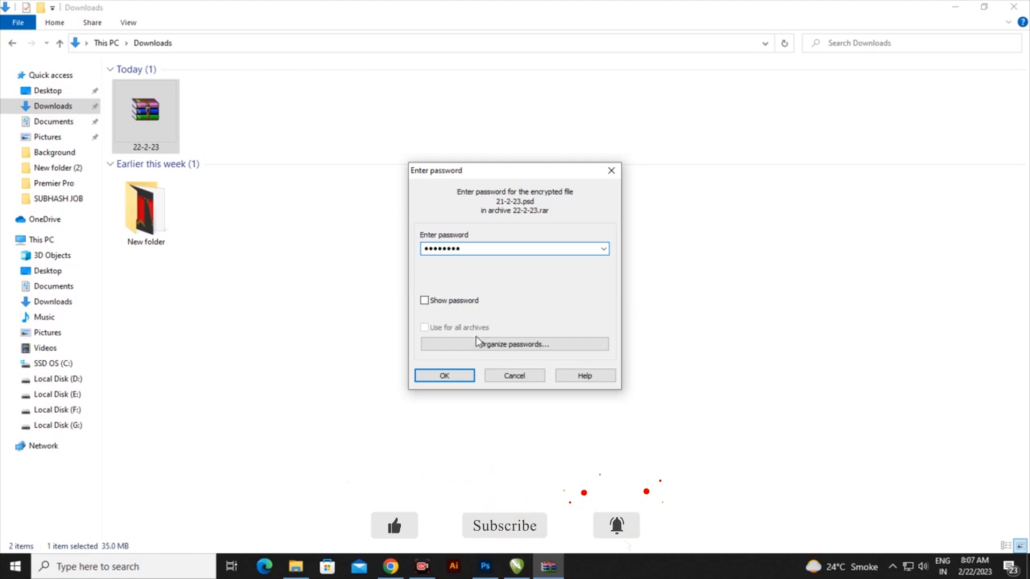
{"action": "left_click", "coordinate": [460, 378]}
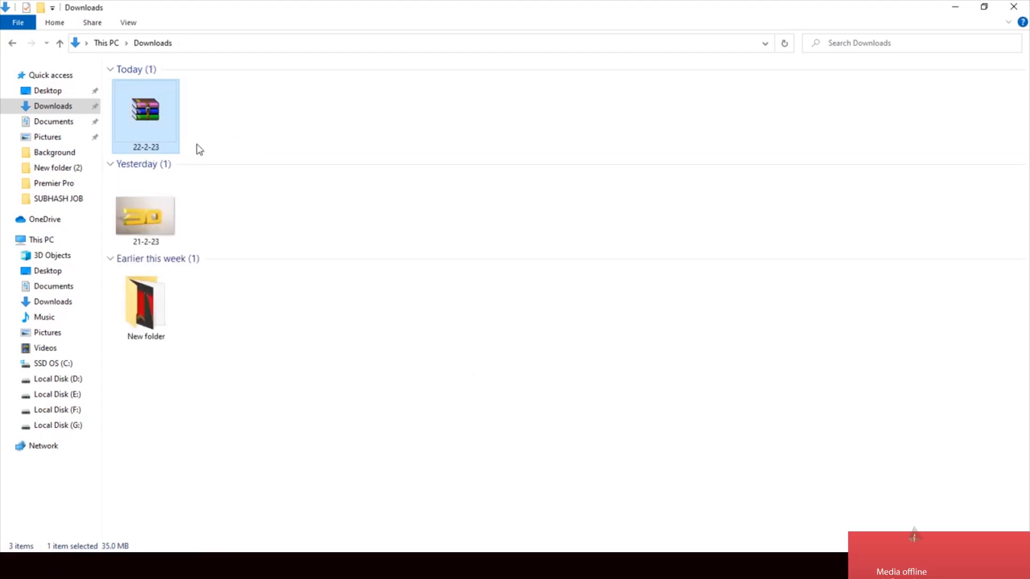
Step: Open 21-2-23 in Photoshop and open the REPLACE YOUR TEXT smart object's contents
{"action": "left_click_drag", "start_coordinate": [151, 224], "coordinate": [499, 365]}
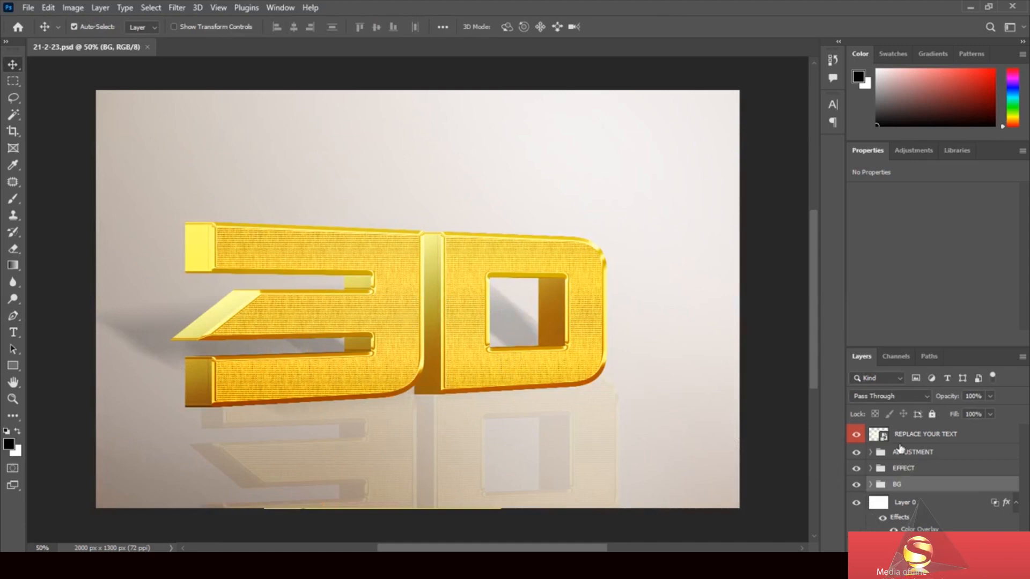
{"action": "left_click", "coordinate": [882, 441]}
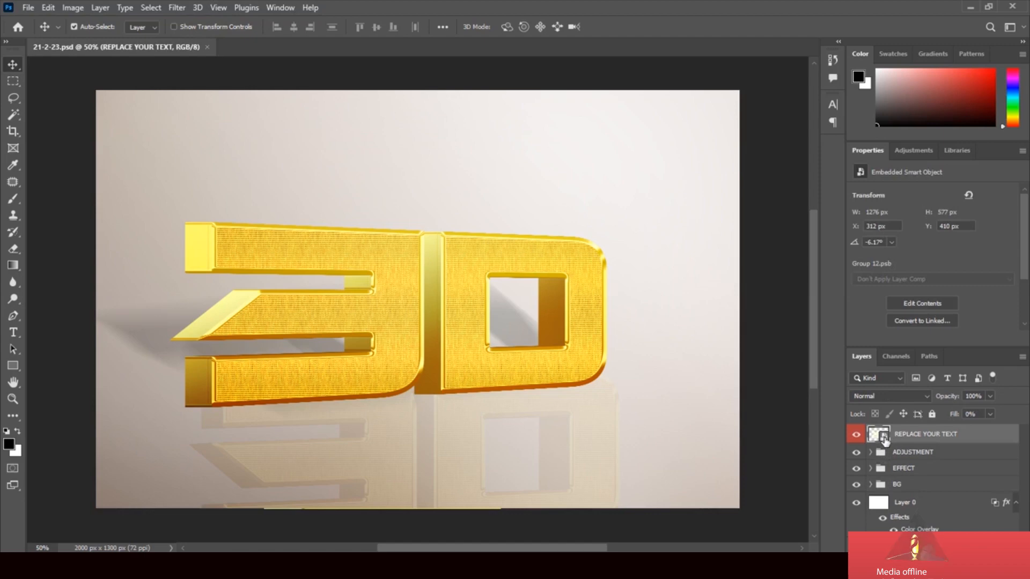
{"action": "double_click", "coordinate": [882, 438]}
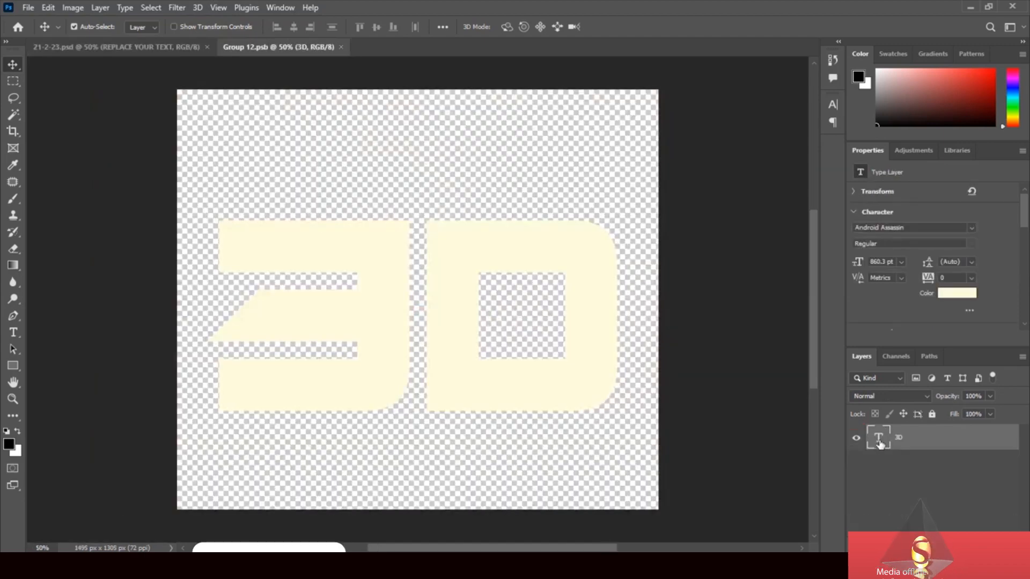
Step: Replace the 3D type layer's wording with SK and bring up the font list
{"action": "double_click", "coordinate": [878, 438]}
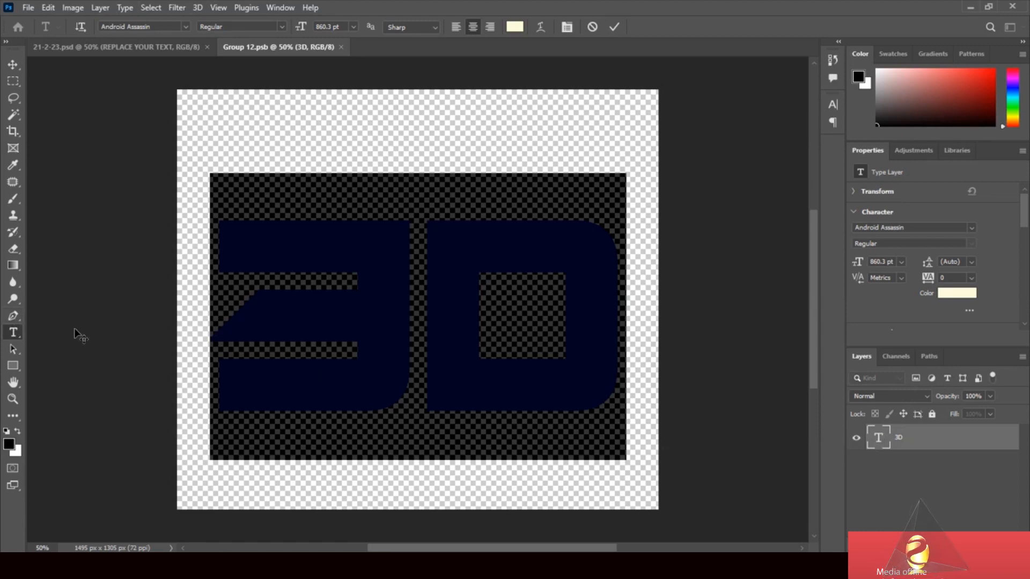
{"action": "type", "text": "S"}
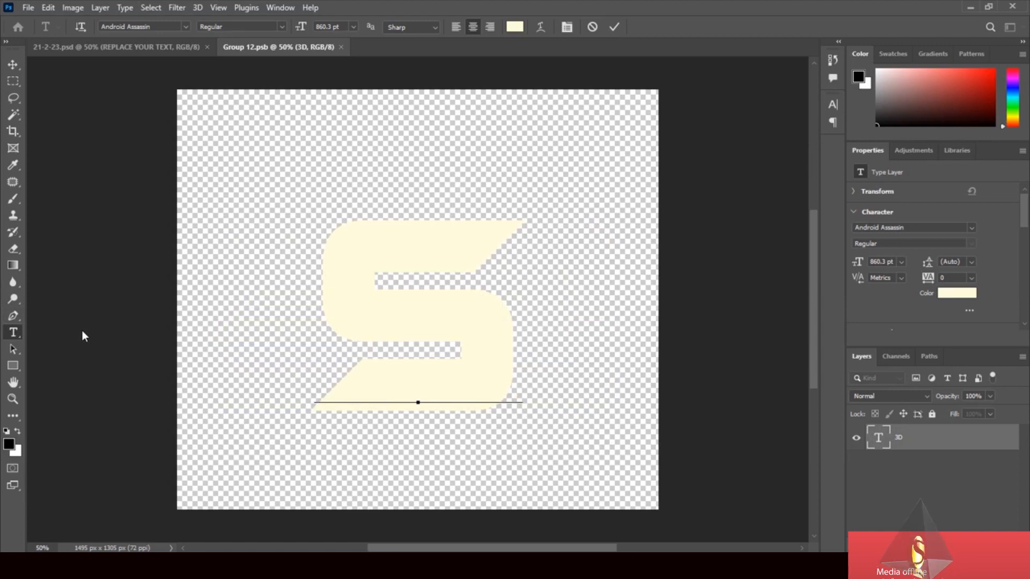
{"action": "type", "text": "K"}
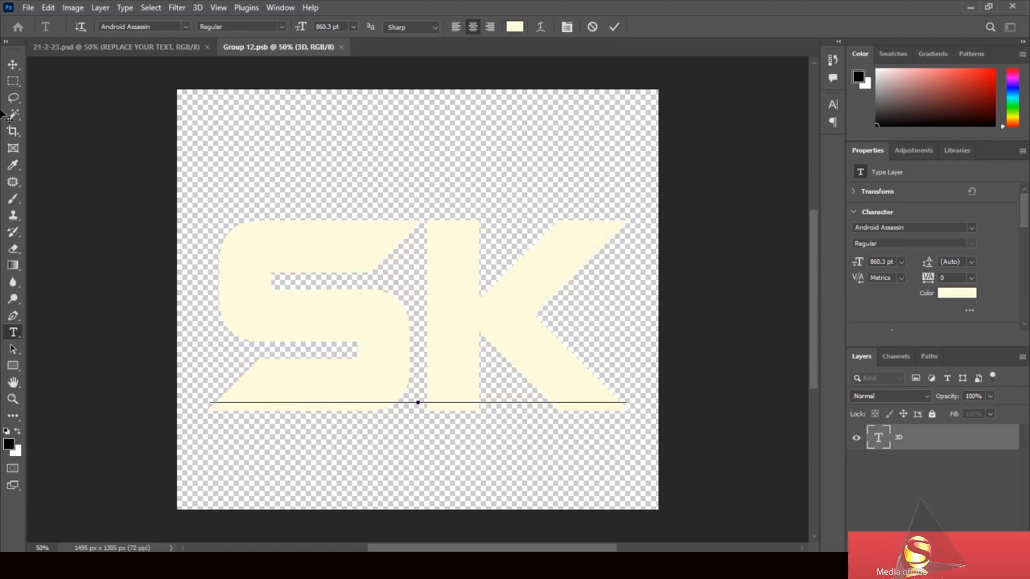
{"action": "left_click", "coordinate": [13, 64]}
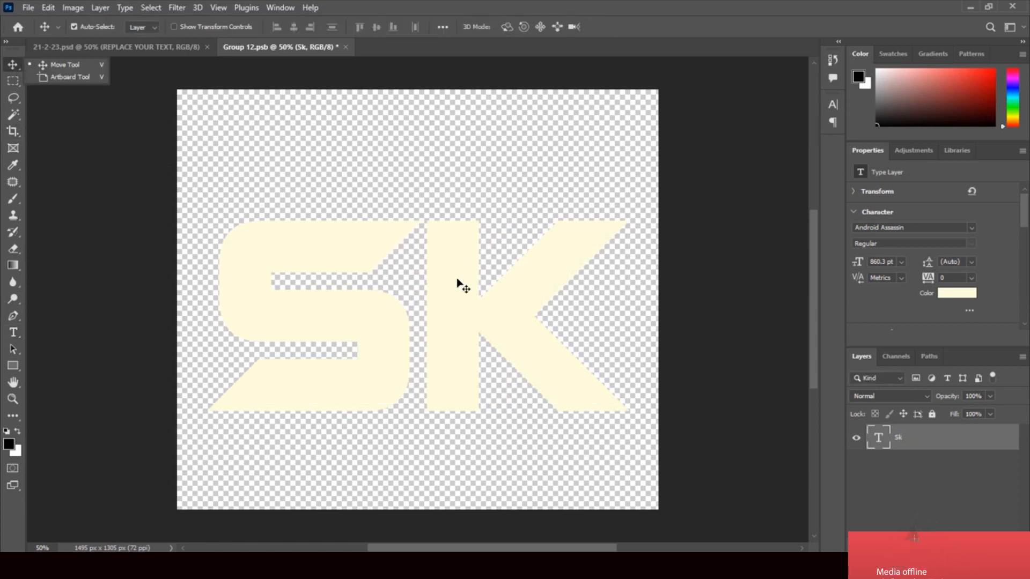
{"action": "left_click", "coordinate": [14, 332]}
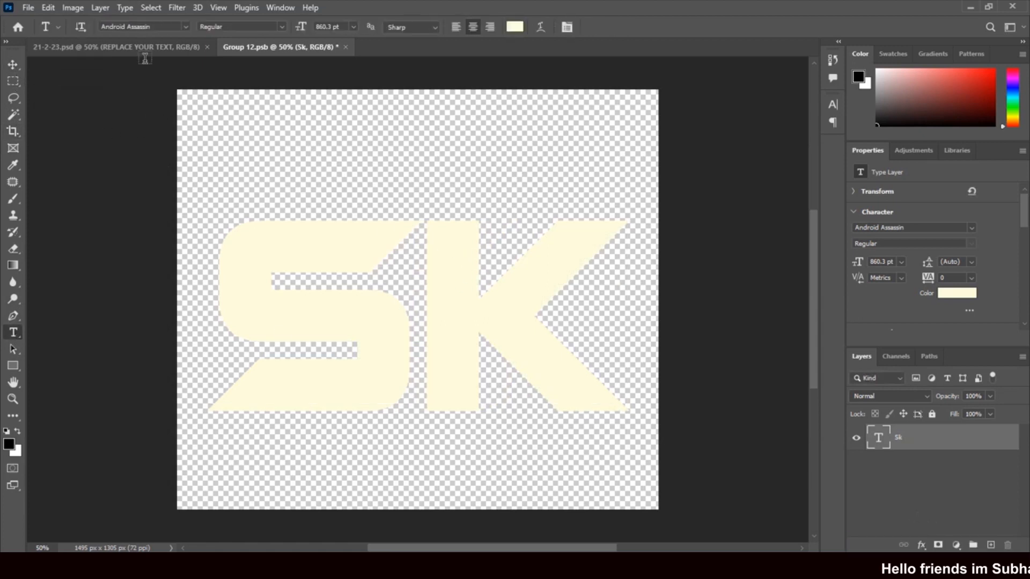
{"action": "left_click", "coordinate": [185, 27]}
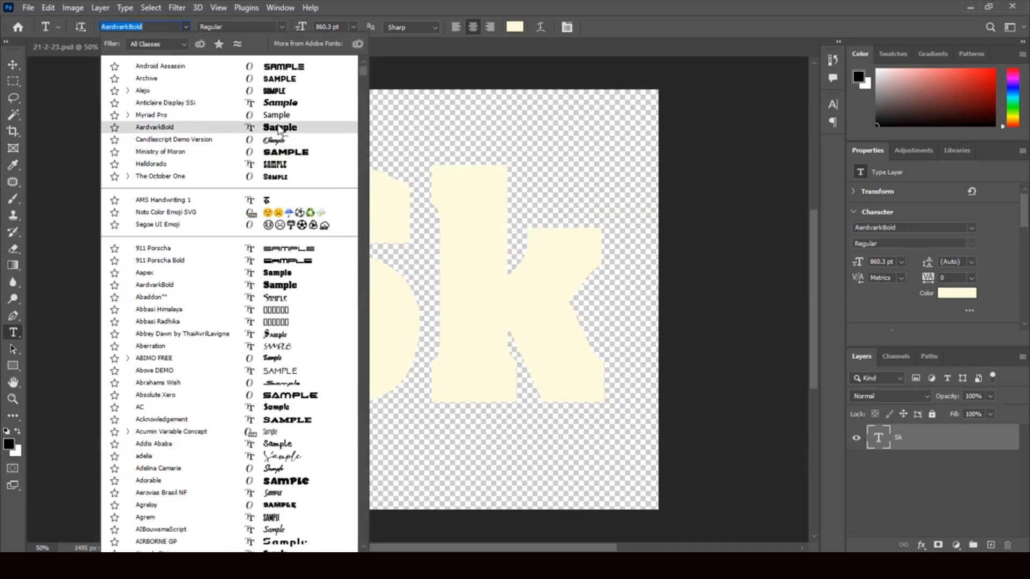
Step: Set SK in AardvarkBold with a capital K and nudge it slightly down and left
{"action": "left_click", "coordinate": [278, 129]}
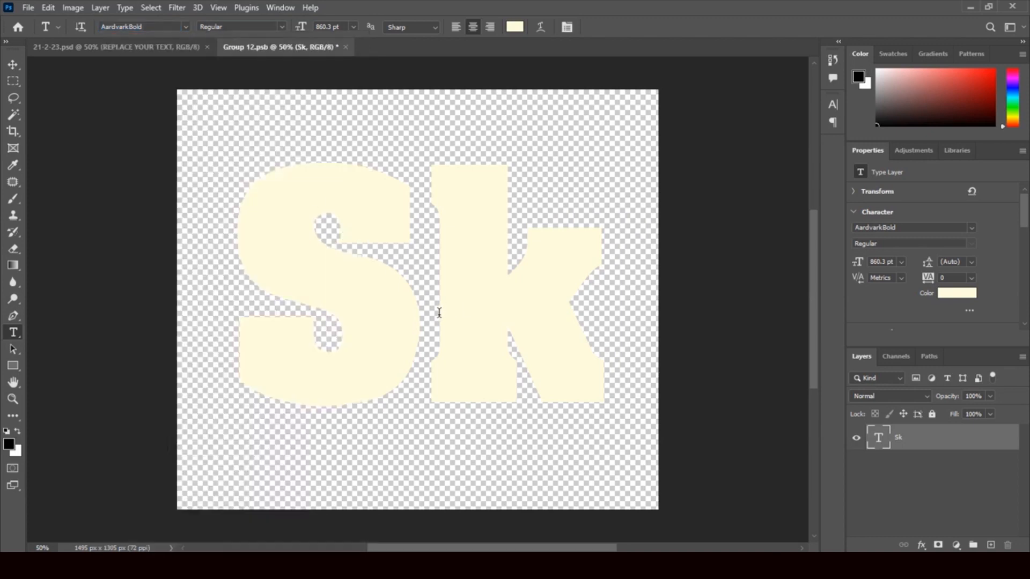
{"action": "left_click_drag", "start_coordinate": [440, 312], "coordinate": [603, 324]}
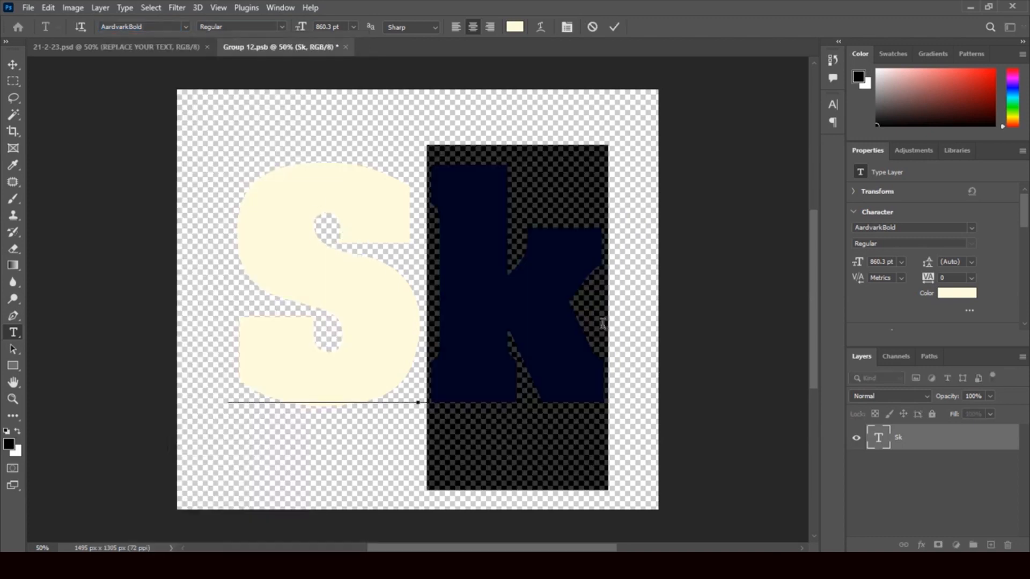
{"action": "type", "text": "K"}
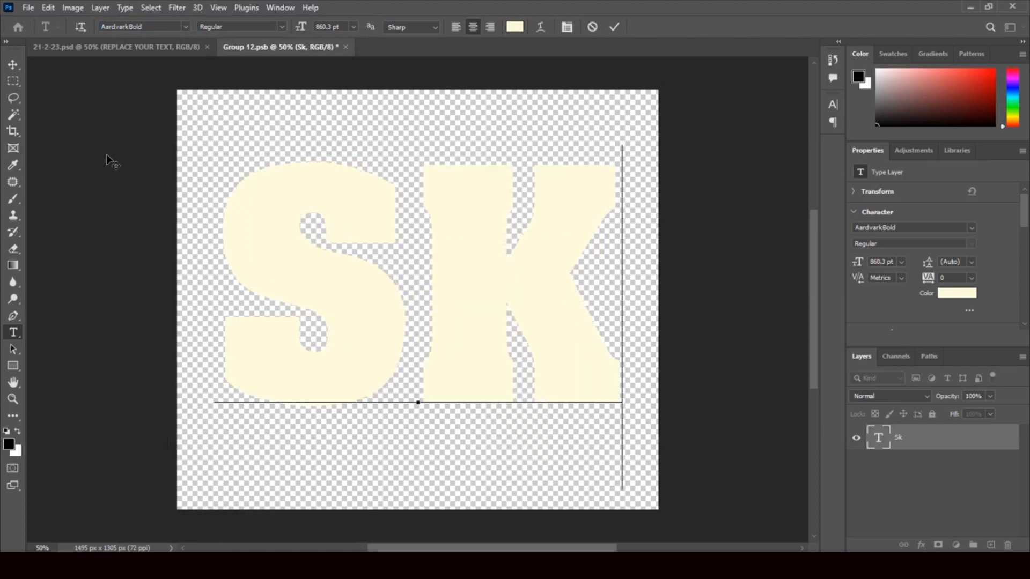
{"action": "left_click", "coordinate": [13, 64]}
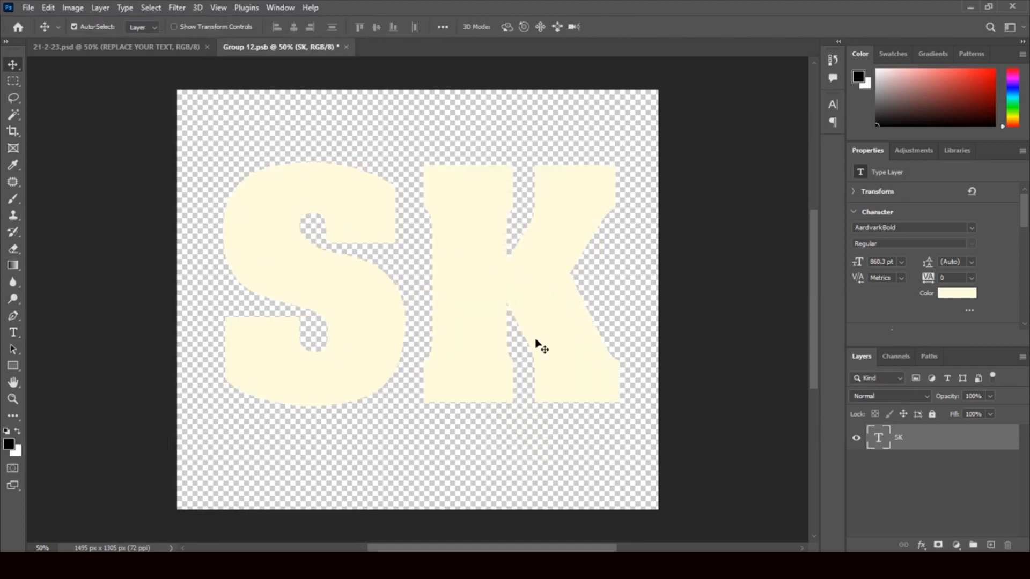
{"action": "mouse_move", "coordinate": [537, 340]}
{"action": "left_mouse_down"}
{"action": "mouse_move", "coordinate": [545, 360]}
{"action": "mouse_move", "coordinate": [539, 347]}
{"action": "left_mouse_up"}
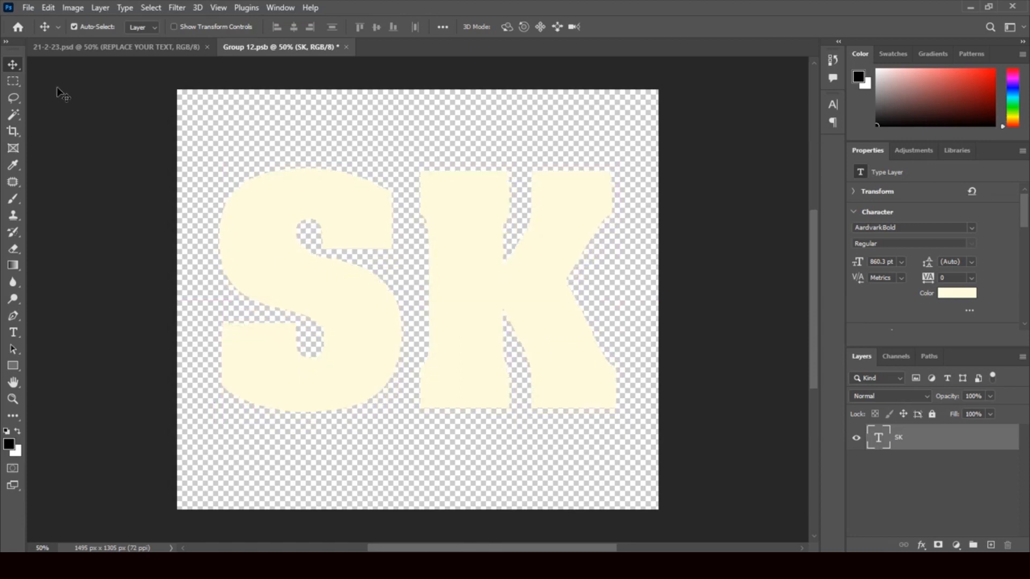
Step: Save and close Group 12.psb, returning to the 21-2-23.psd mockup
{"action": "left_click", "coordinate": [346, 46]}
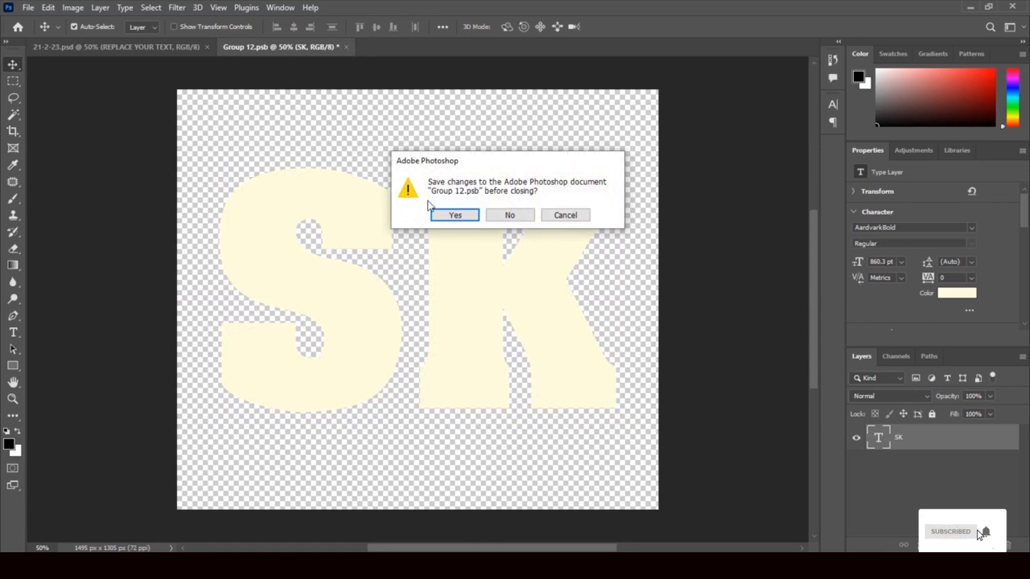
{"action": "left_click", "coordinate": [455, 215]}
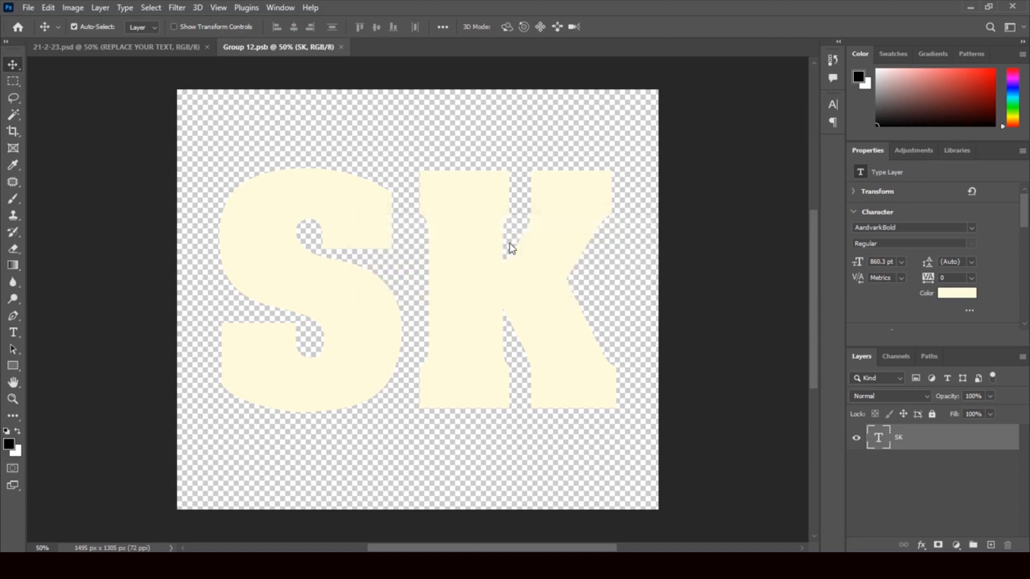
{"action": "key", "text": "ctrl+w"}
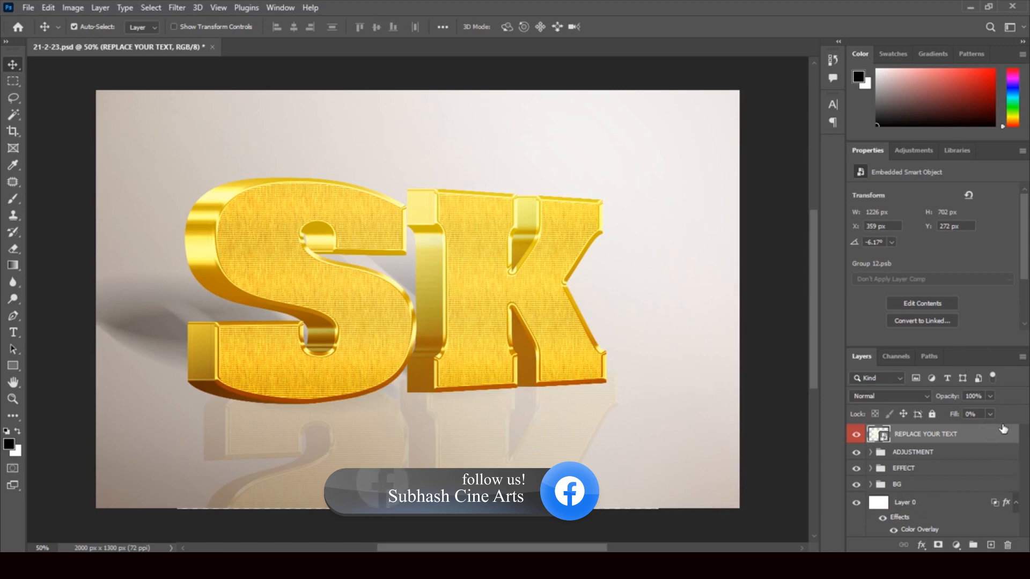
Step: Expand the BG group, toggle Layer 1, Color Fill 2 and BG visibility, then minimize Photoshop
{"action": "left_click_drag", "start_coordinate": [986, 359], "coordinate": [973, 204]}
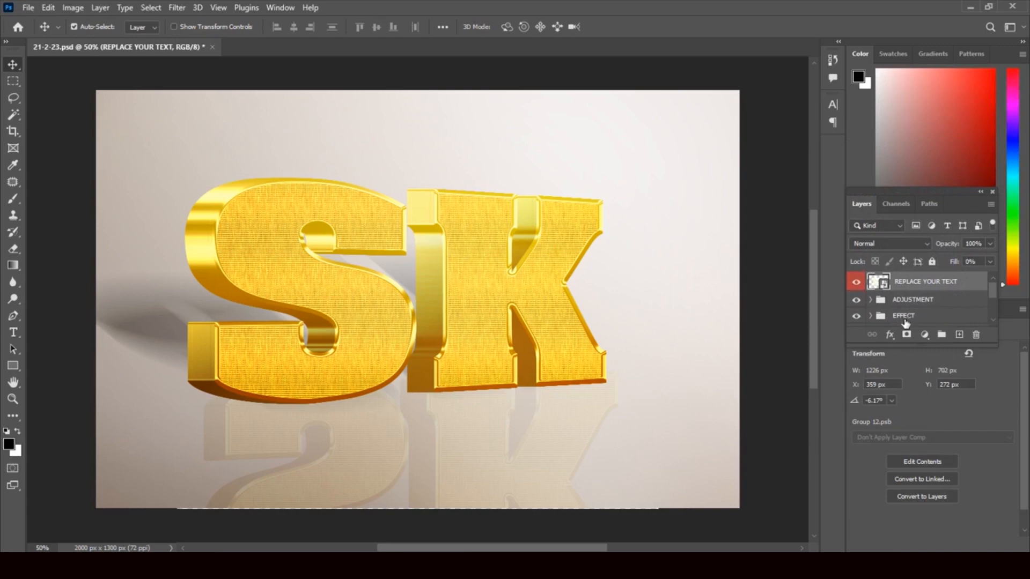
{"action": "left_click_drag", "start_coordinate": [993, 293], "coordinate": [997, 312]}
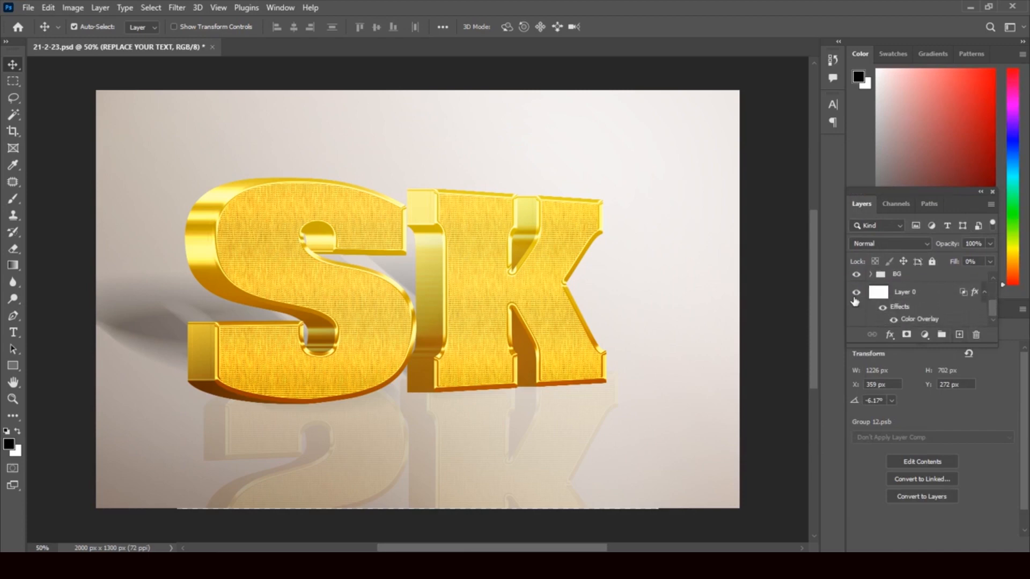
{"action": "left_click", "coordinate": [872, 275]}
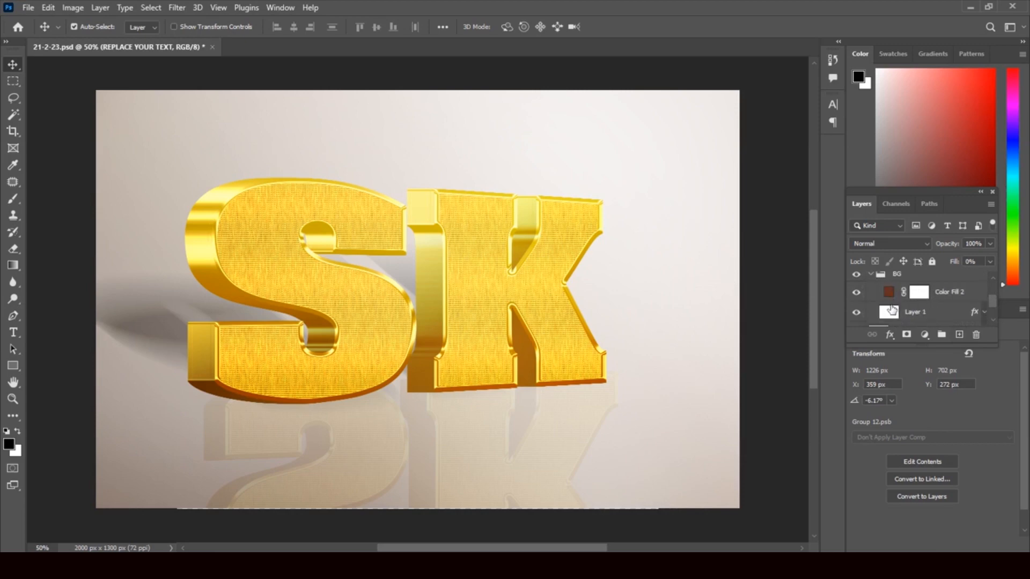
{"action": "left_click", "coordinate": [856, 314]}
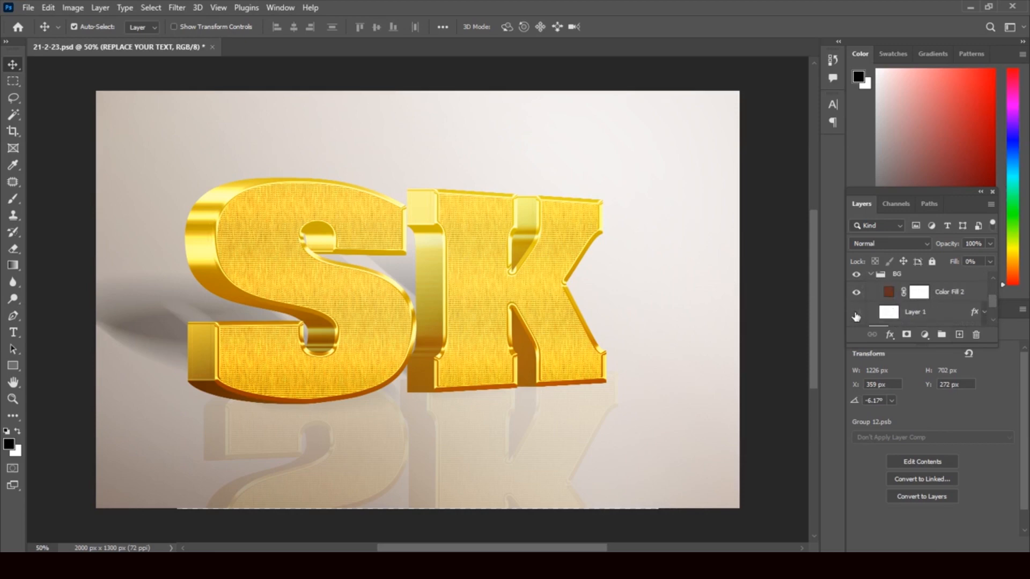
{"action": "left_click", "coordinate": [856, 315]}
{"action": "left_click", "coordinate": [856, 293]}
{"action": "left_click", "coordinate": [857, 279]}
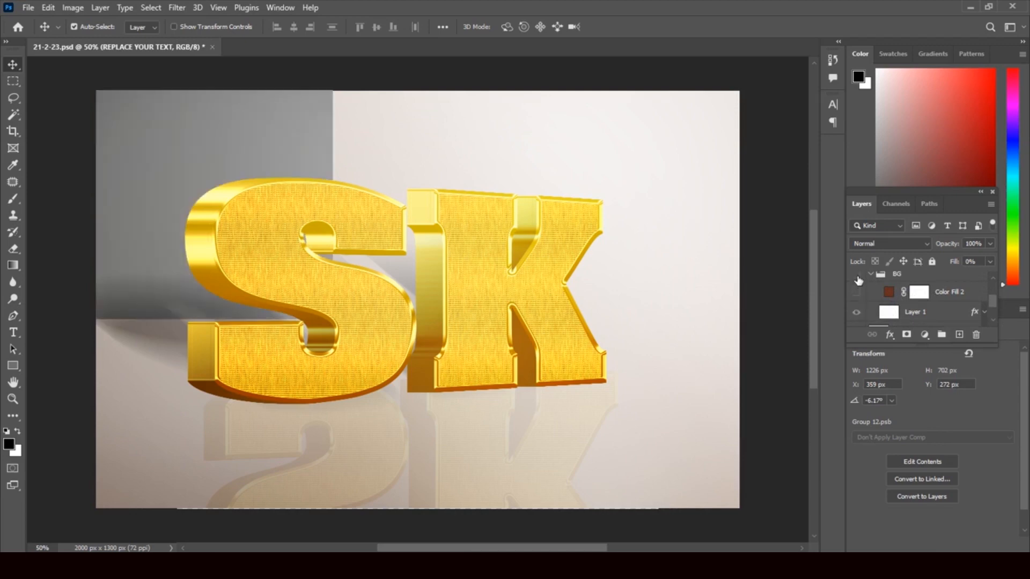
{"action": "left_click", "coordinate": [856, 293]}
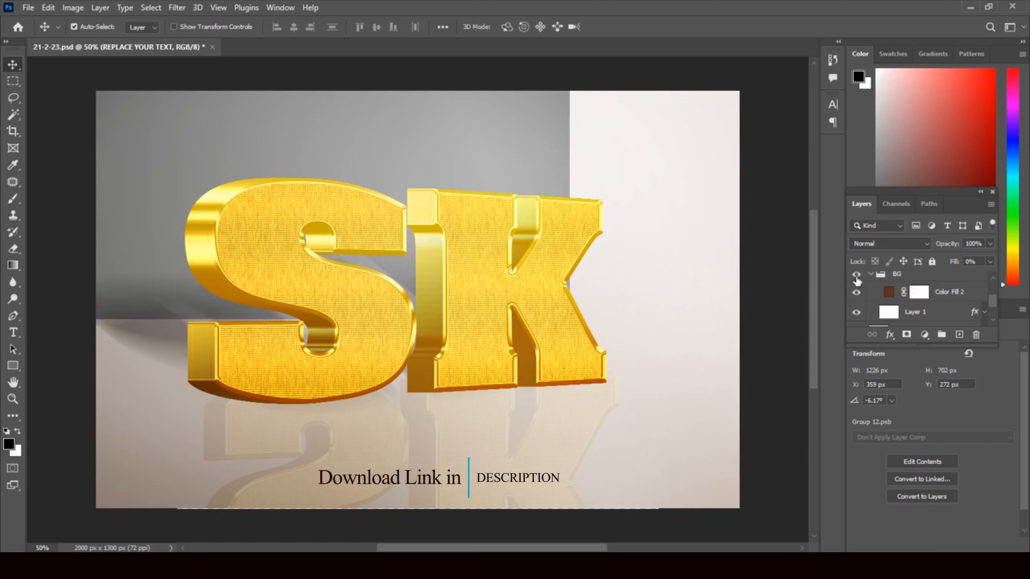
{"action": "left_click", "coordinate": [858, 279]}
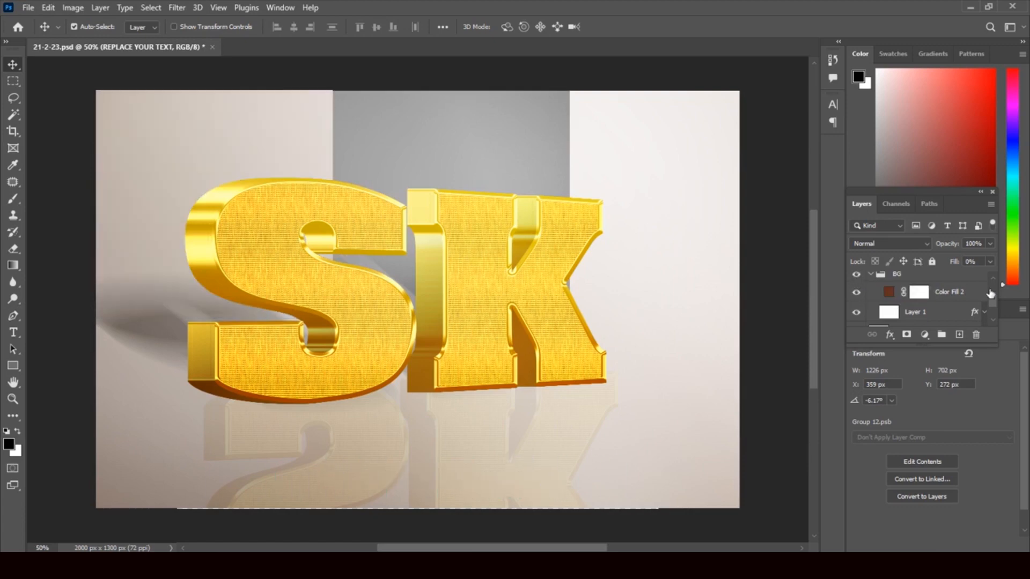
{"action": "left_click", "coordinate": [969, 11]}
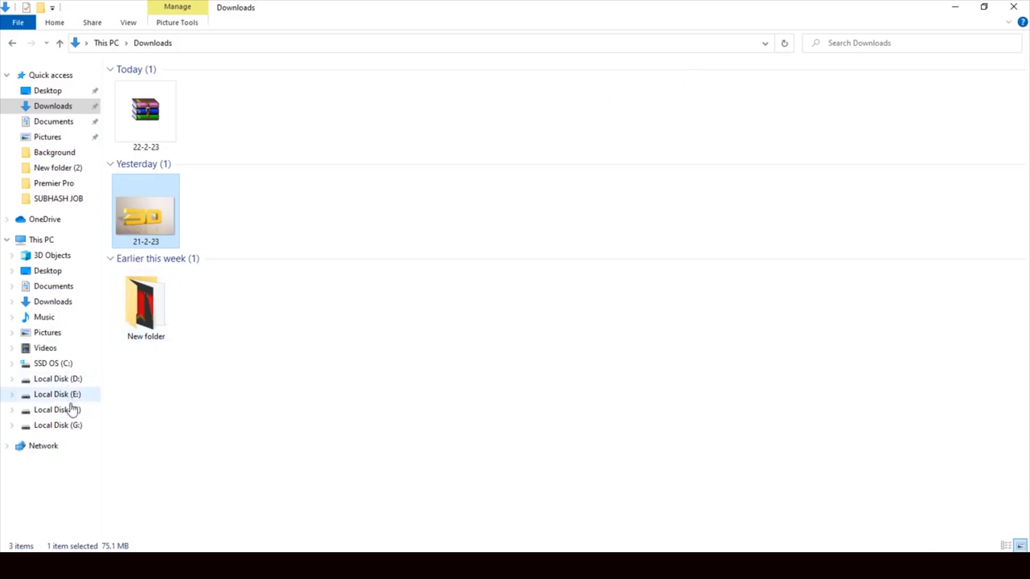
Step: Open the Background folder on Local Disk (G:) and browse through its image thumbnails
{"action": "left_click", "coordinate": [76, 427]}
{"action": "double_click", "coordinate": [155, 93]}
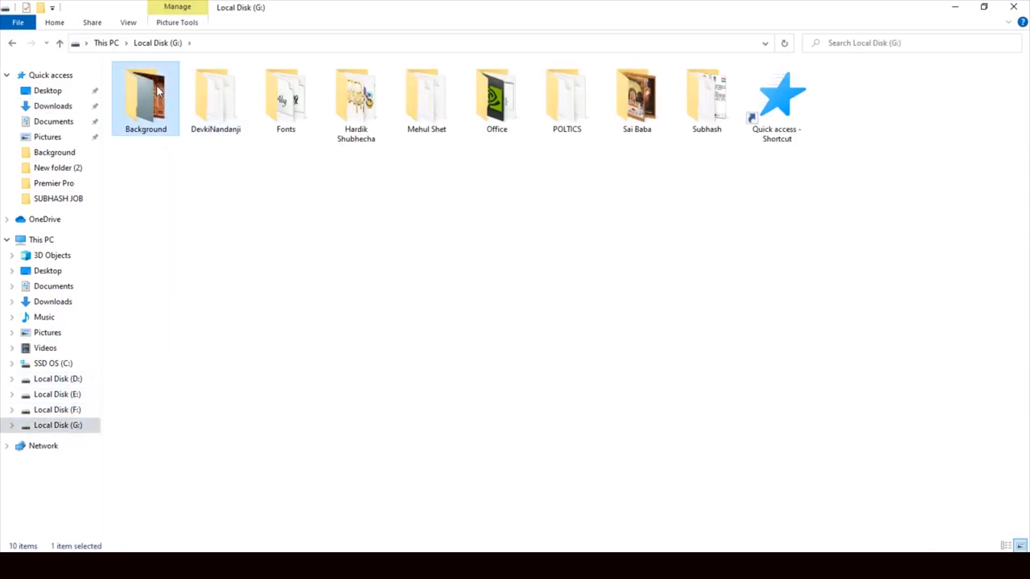
{"action": "scroll", "coordinate": [419, 292], "scroll_direction": "down", "scroll_amount": 5}
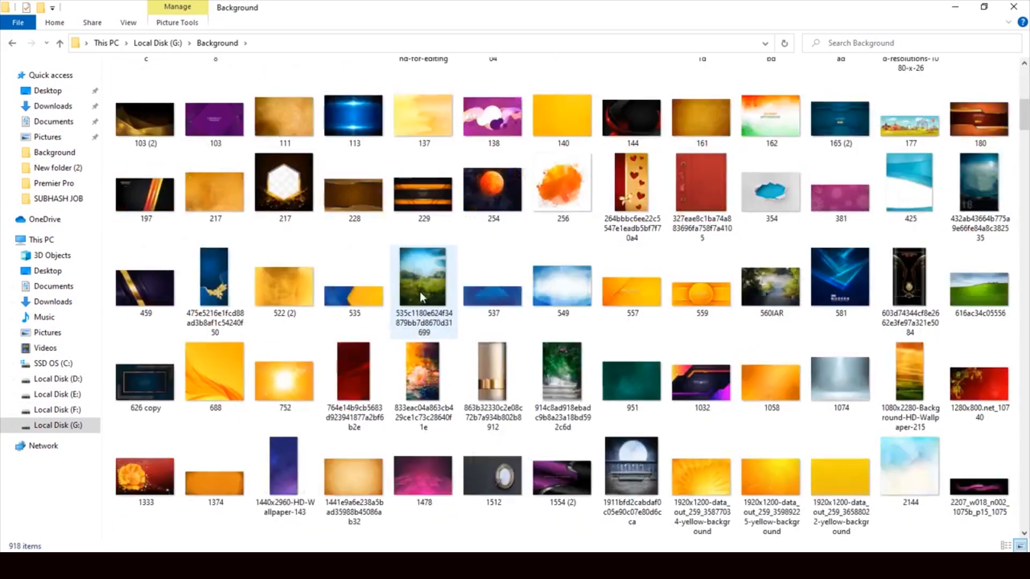
{"action": "scroll", "coordinate": [420, 292], "scroll_direction": "down", "scroll_amount": 3}
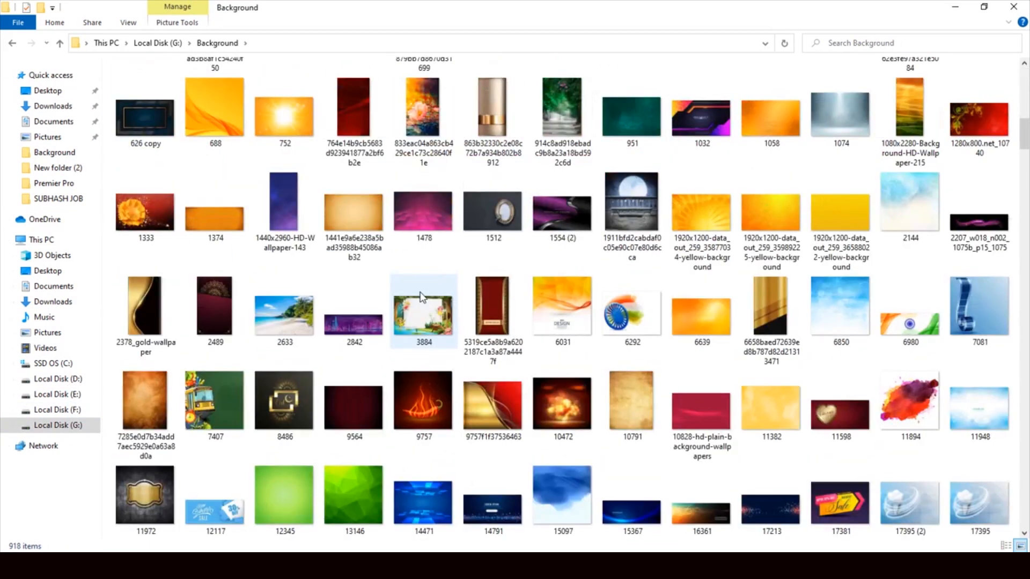
{"action": "scroll", "coordinate": [420, 297], "scroll_direction": "down", "scroll_amount": 6}
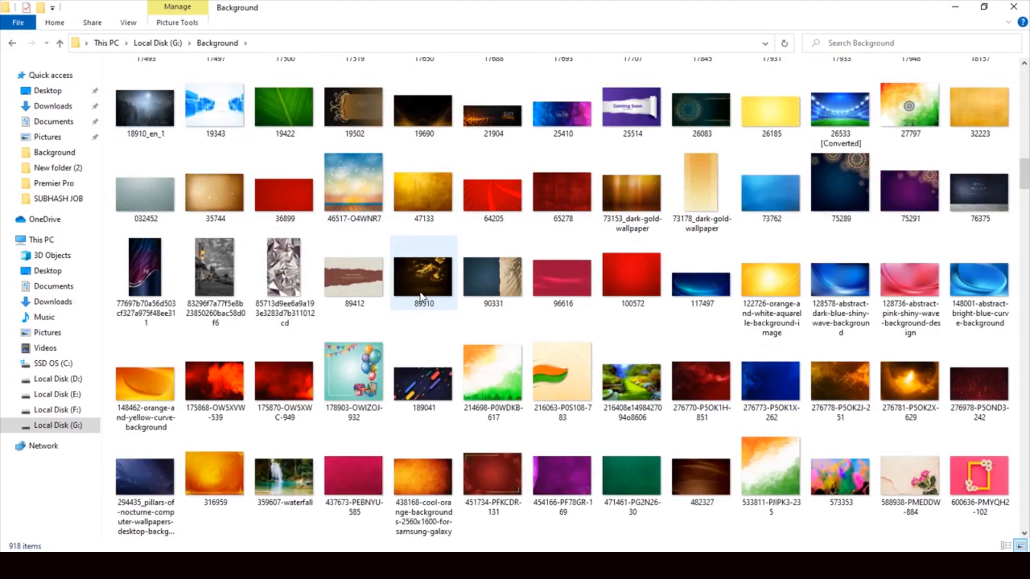
{"action": "scroll", "coordinate": [421, 297], "scroll_direction": "down", "scroll_amount": 3}
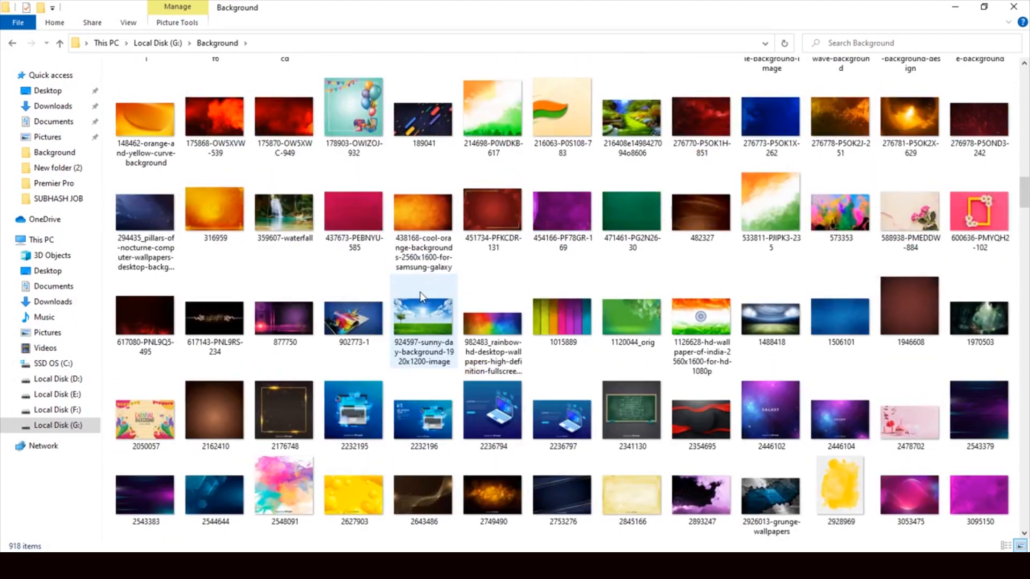
{"action": "scroll", "coordinate": [420, 292], "scroll_direction": "down", "scroll_amount": 3}
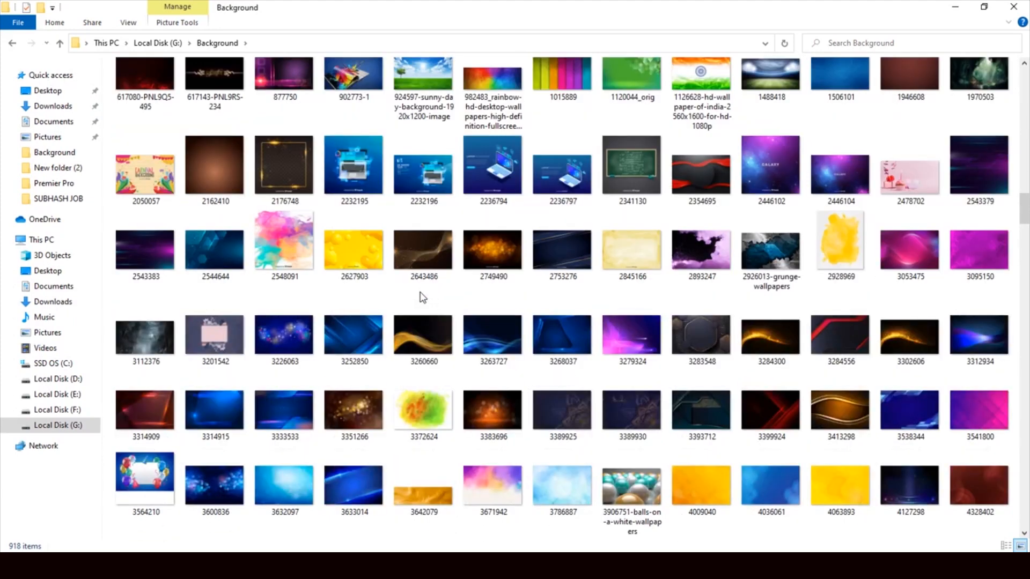
{"action": "scroll", "coordinate": [423, 297], "scroll_direction": "down", "scroll_amount": 3}
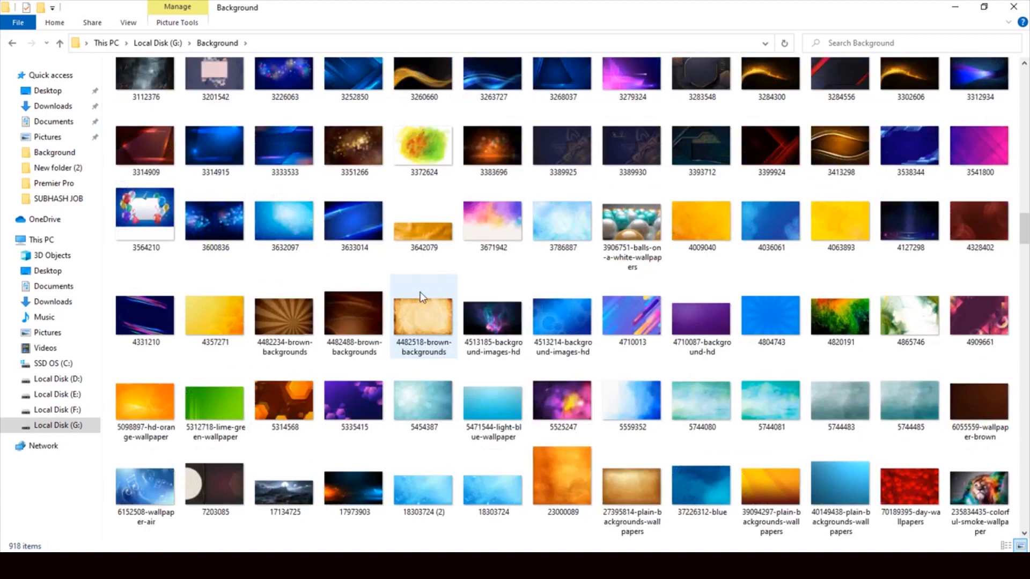
{"action": "scroll", "coordinate": [420, 294], "scroll_direction": "down", "scroll_amount": 3}
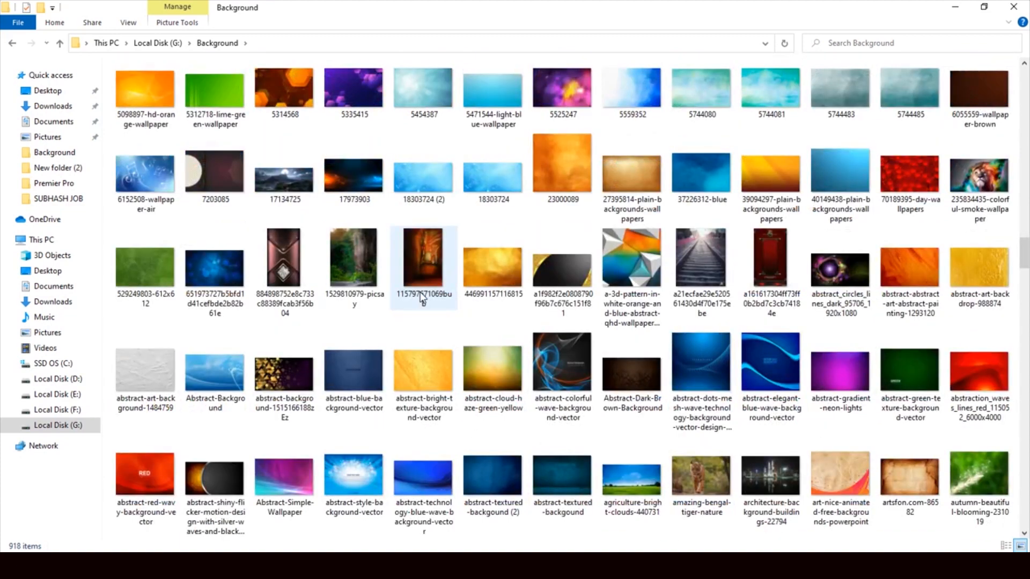
{"action": "scroll", "coordinate": [423, 297], "scroll_direction": "down", "scroll_amount": 3}
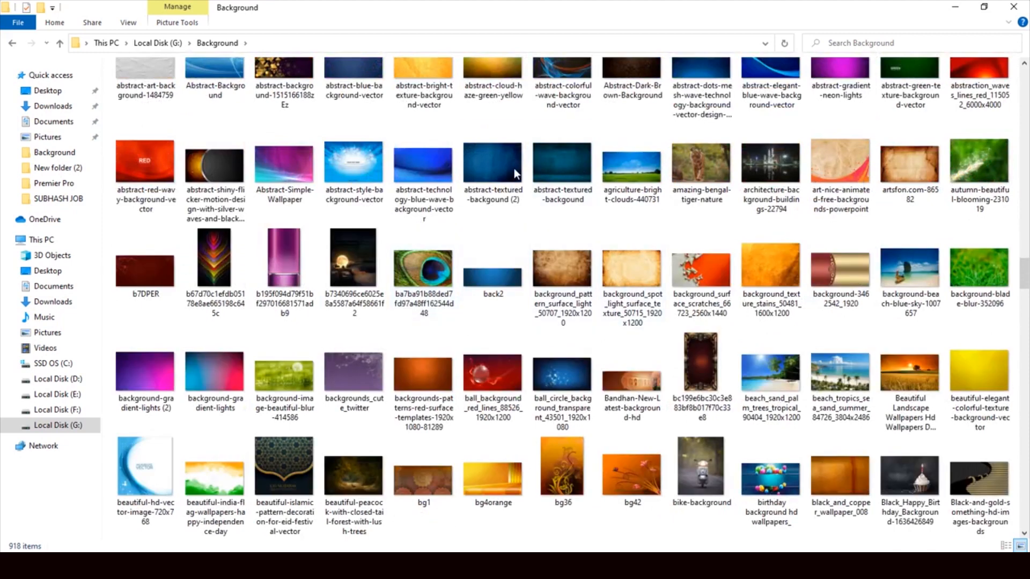
Step: Drag the blue-concrete-textured-wall image into Photoshop
{"action": "left_click", "coordinate": [493, 182]}
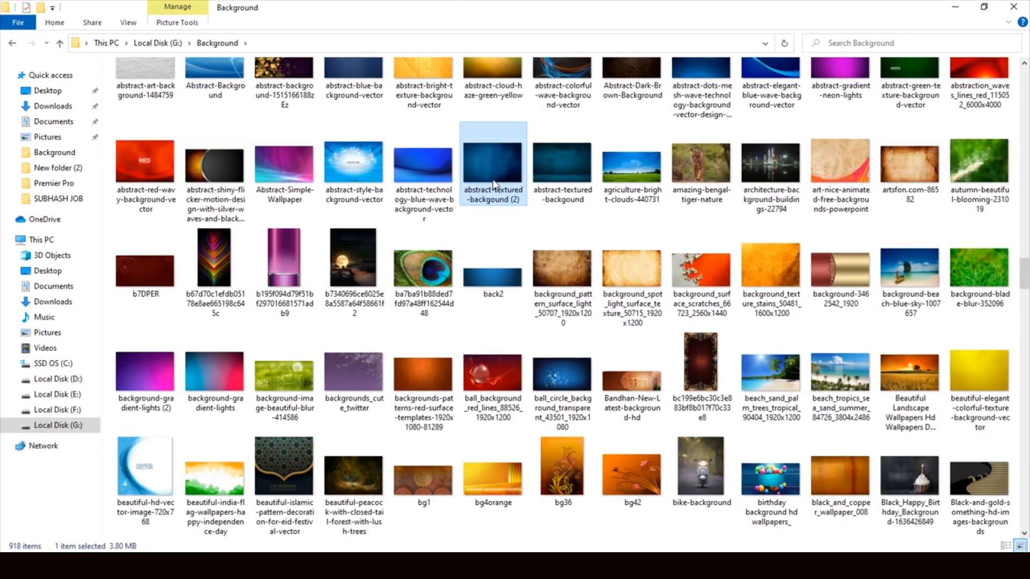
{"action": "scroll", "coordinate": [506, 165], "scroll_direction": "down", "scroll_amount": 3}
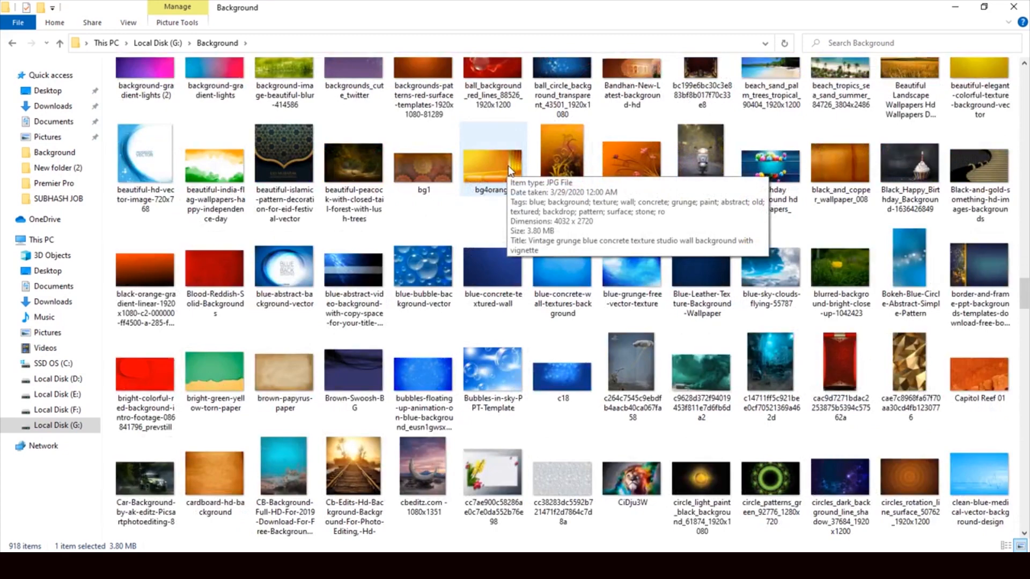
{"action": "left_click", "coordinate": [488, 265]}
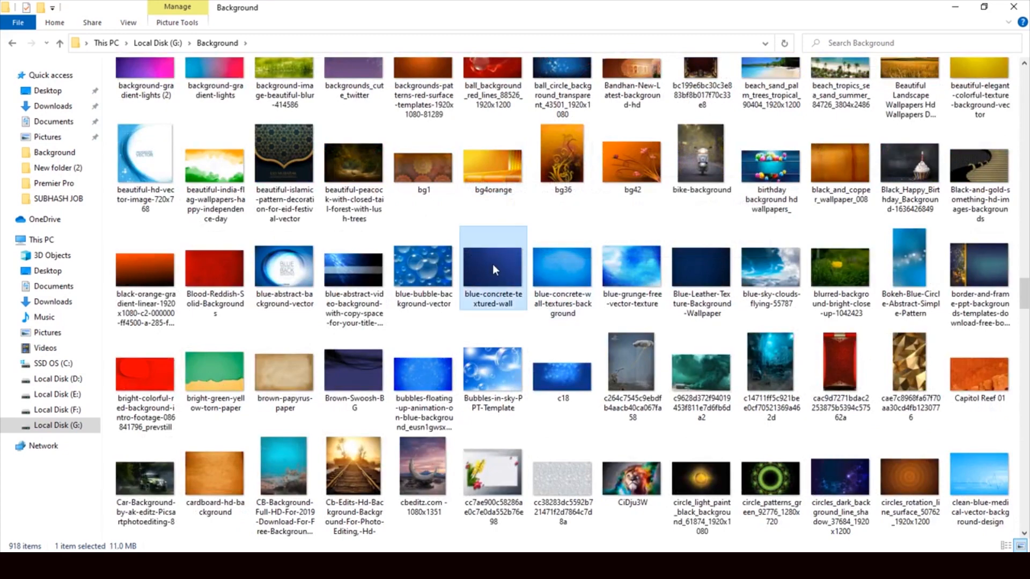
{"action": "mouse_move", "coordinate": [493, 465]}
{"action": "left_mouse_down"}
{"action": "mouse_move", "coordinate": [487, 564]}
{"action": "mouse_move", "coordinate": [487, 448]}
{"action": "left_mouse_up"}
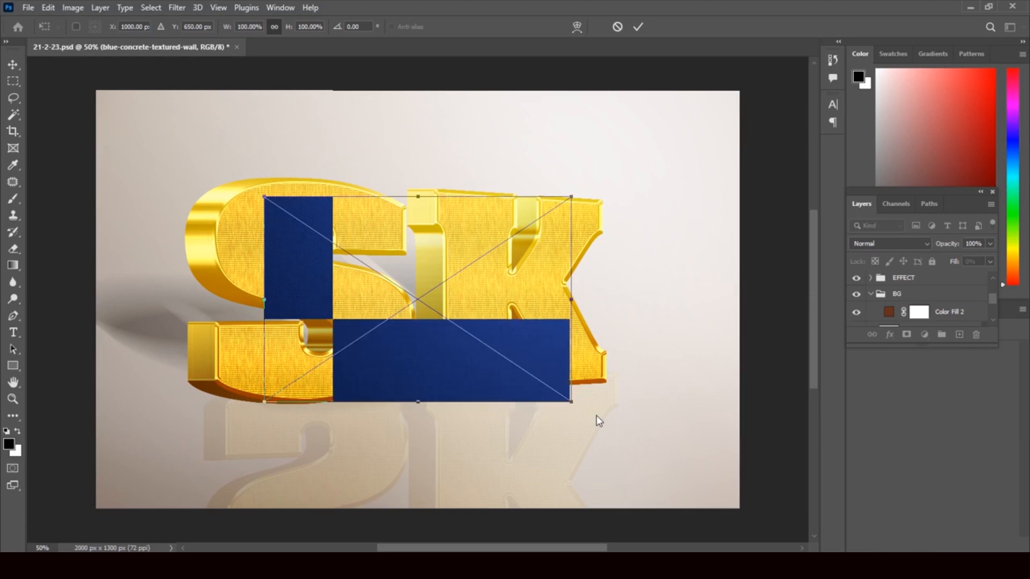
Step: Commit the placed blue concrete wall image inside the BG group
{"action": "key", "text": "Return"}
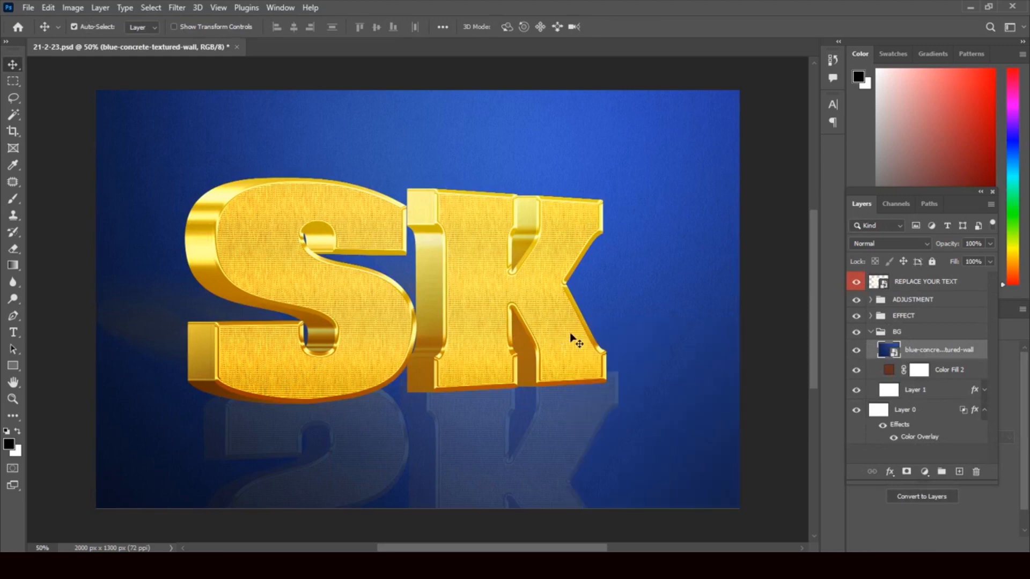
Step: Hide and restore the blue concrete wall layer, then collapse the BG group
{"action": "left_click", "coordinate": [856, 351]}
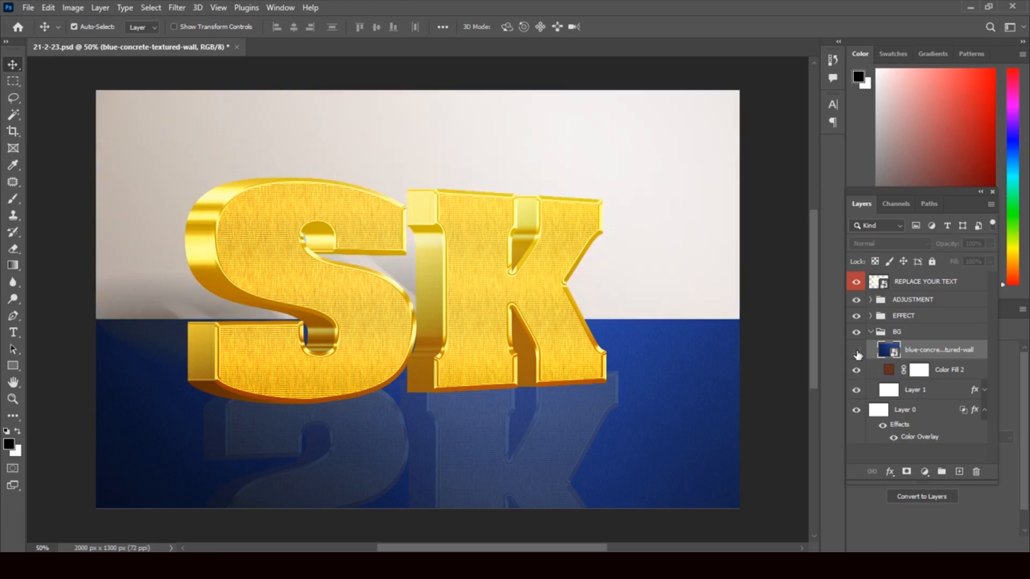
{"action": "left_click", "coordinate": [856, 350]}
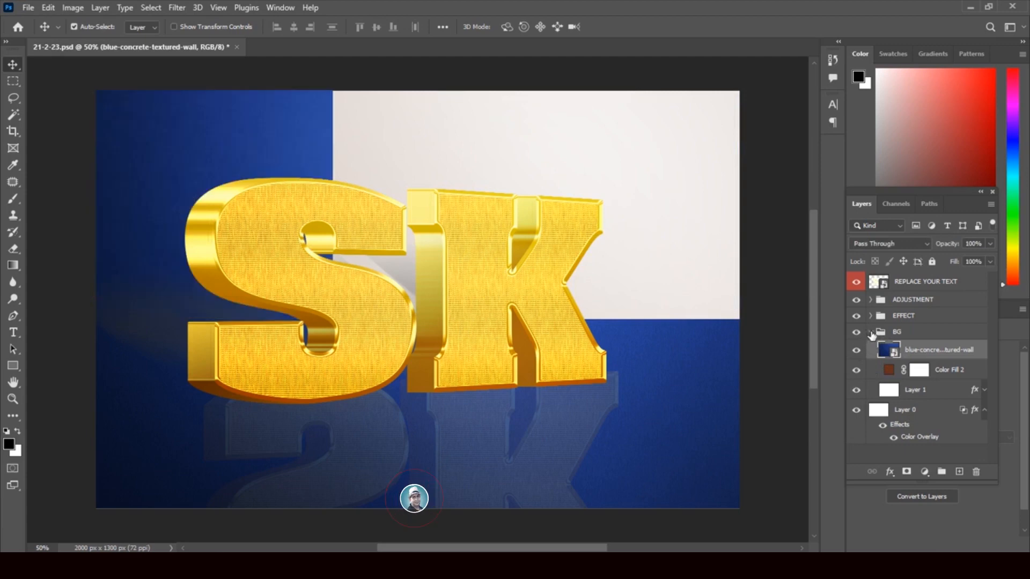
{"action": "left_click", "coordinate": [870, 332]}
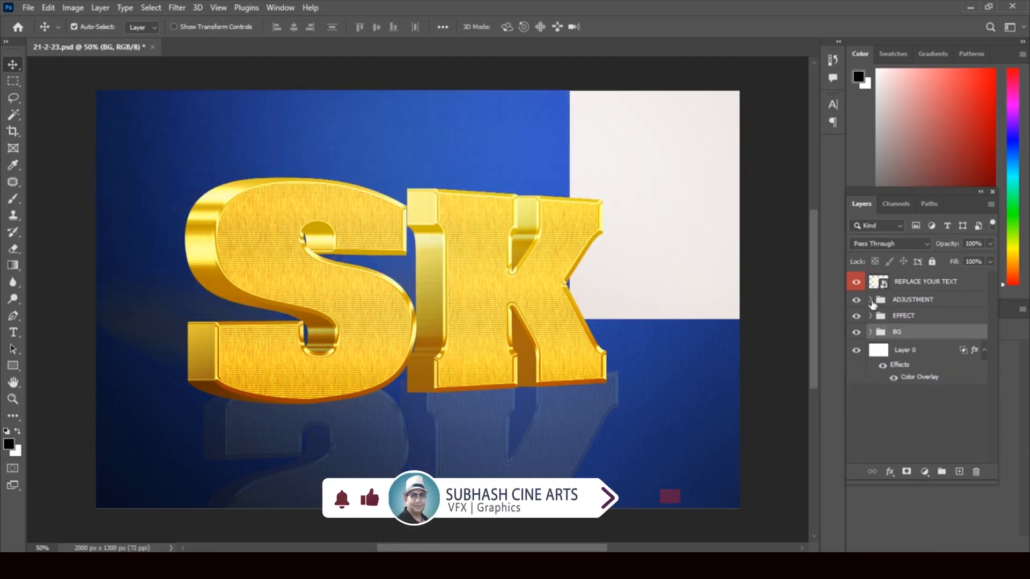
Step: Expand the EFFECT group, hide and restore the SHADOW layer, and select Group 1 copy 88
{"action": "left_click", "coordinate": [870, 316]}
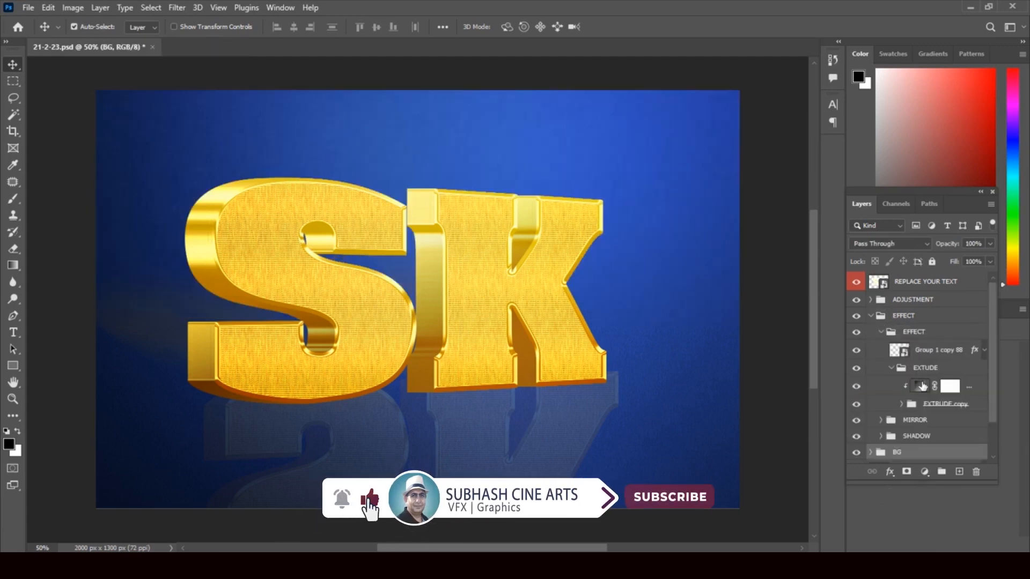
{"action": "scroll", "coordinate": [992, 326], "scroll_direction": "down", "scroll_amount": 1}
{"action": "left_click_drag", "start_coordinate": [992, 328], "coordinate": [992, 339]}
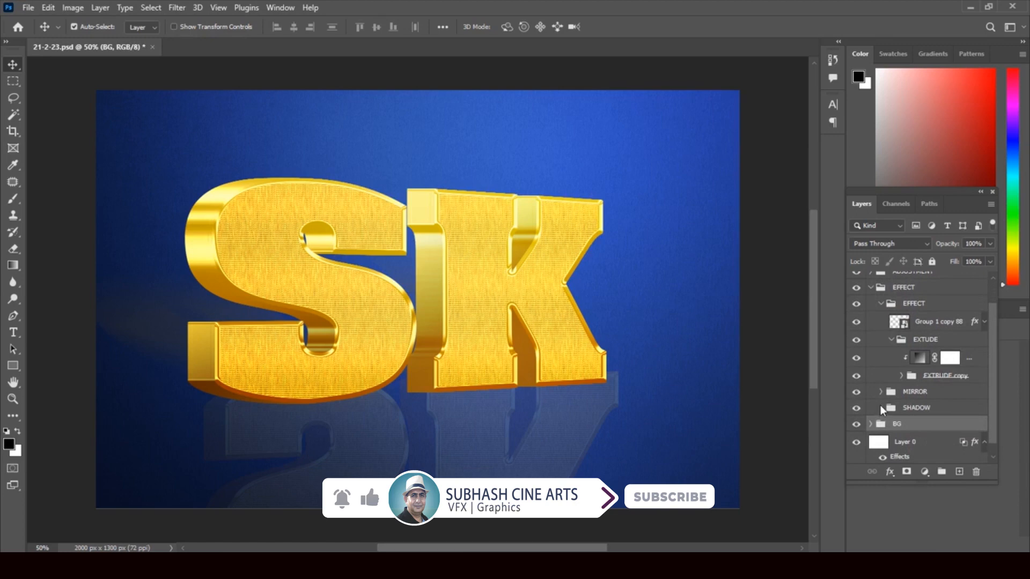
{"action": "left_click", "coordinate": [856, 408]}
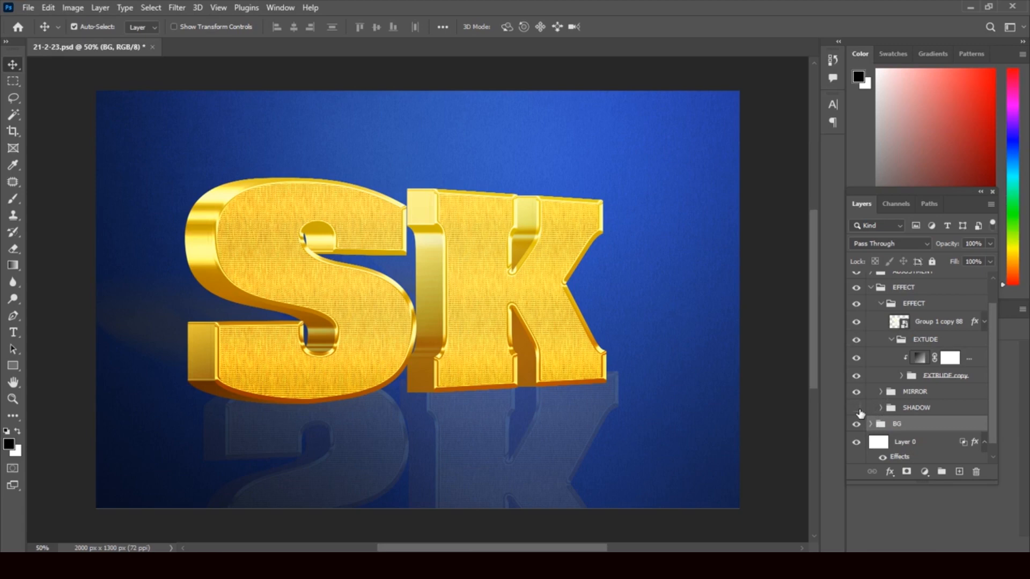
{"action": "left_click", "coordinate": [858, 409]}
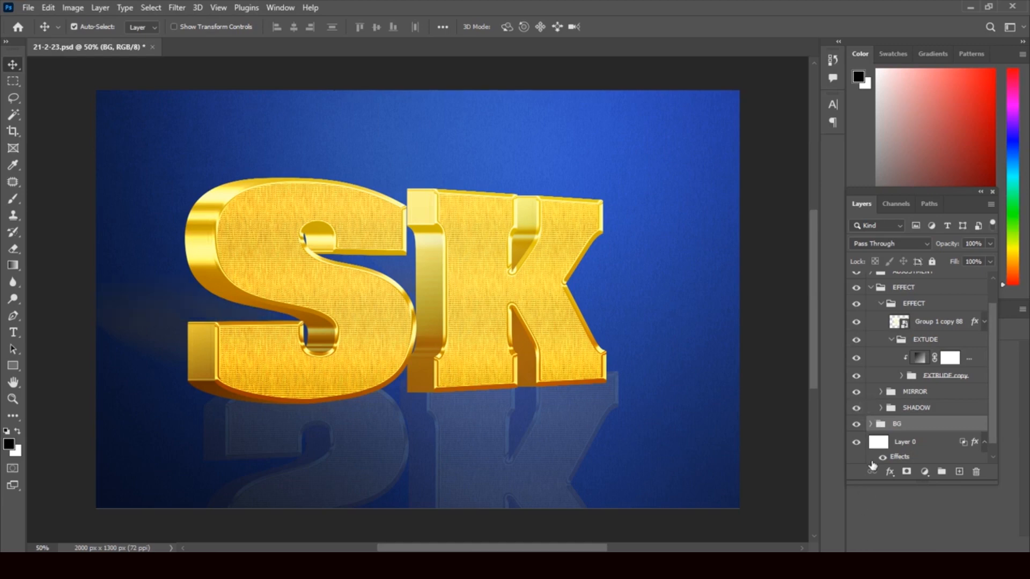
{"action": "left_click", "coordinate": [975, 325]}
{"action": "key", "text": "h"}
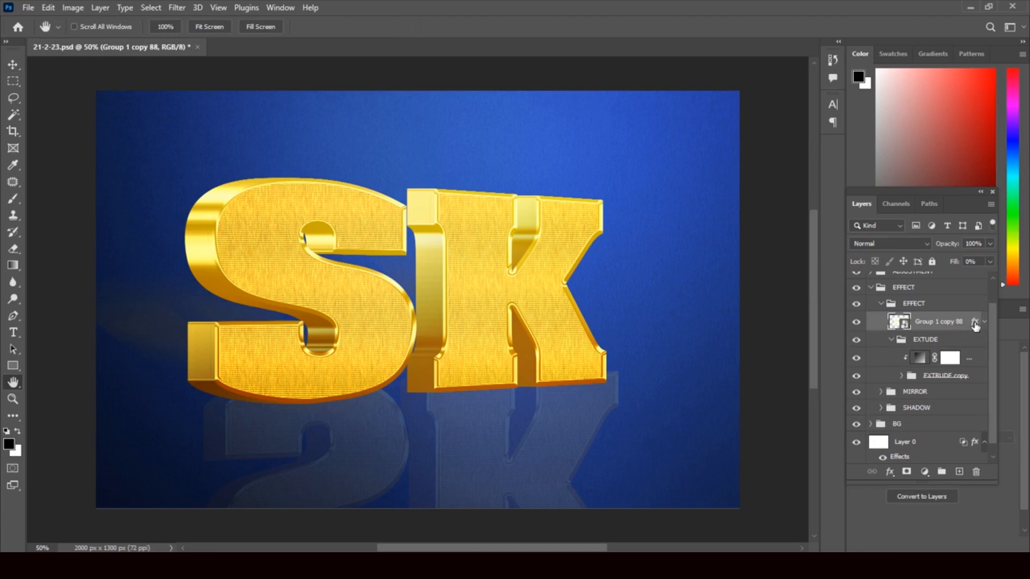
{"action": "double_click", "coordinate": [976, 326]}
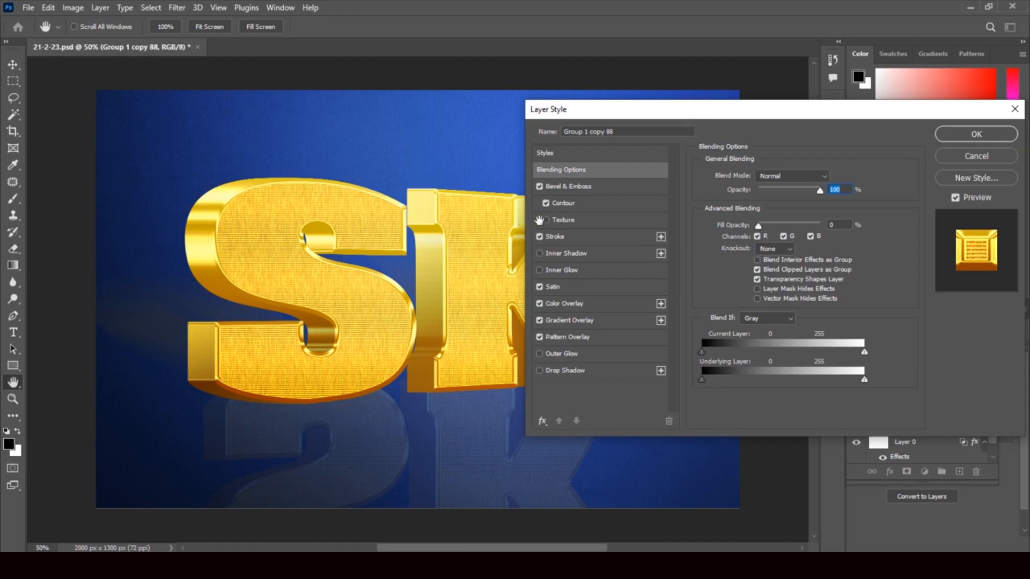
{"action": "left_click", "coordinate": [602, 186]}
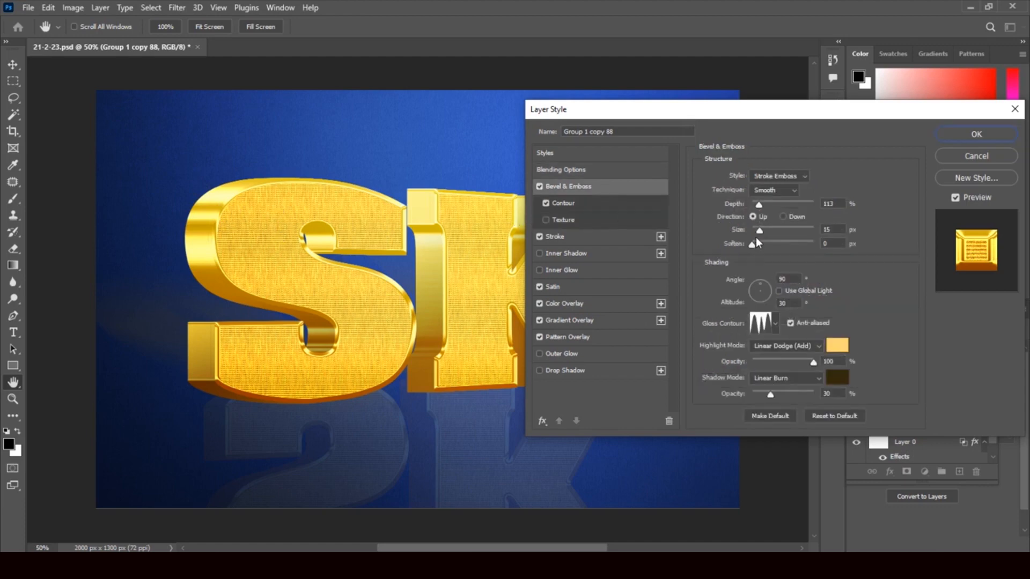
{"action": "left_click_drag", "start_coordinate": [759, 232], "coordinate": [753, 234]}
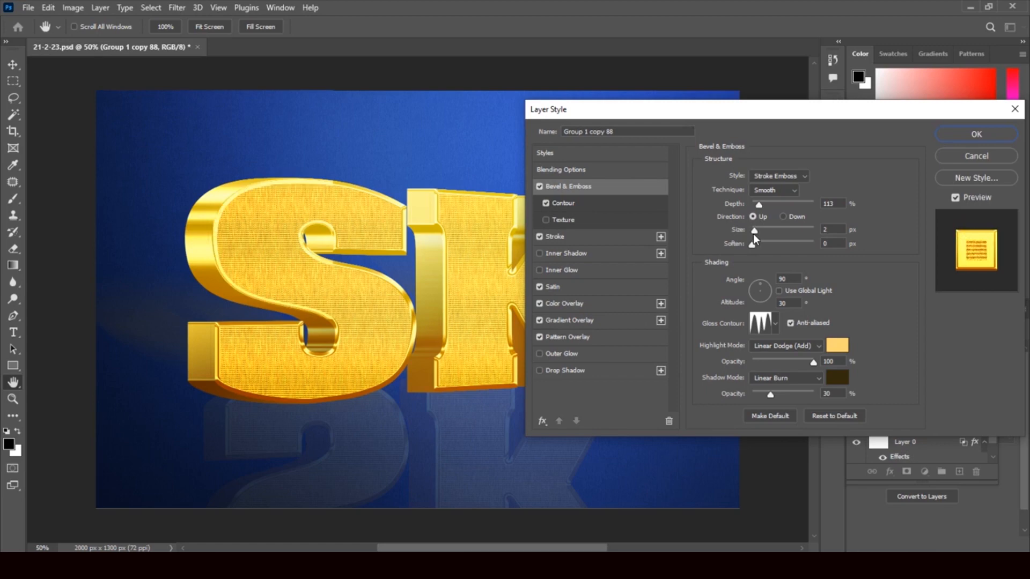
{"action": "mouse_move", "coordinate": [754, 234]}
{"action": "left_mouse_down"}
{"action": "mouse_move", "coordinate": [770, 247]}
{"action": "mouse_move", "coordinate": [752, 247]}
{"action": "left_mouse_up"}
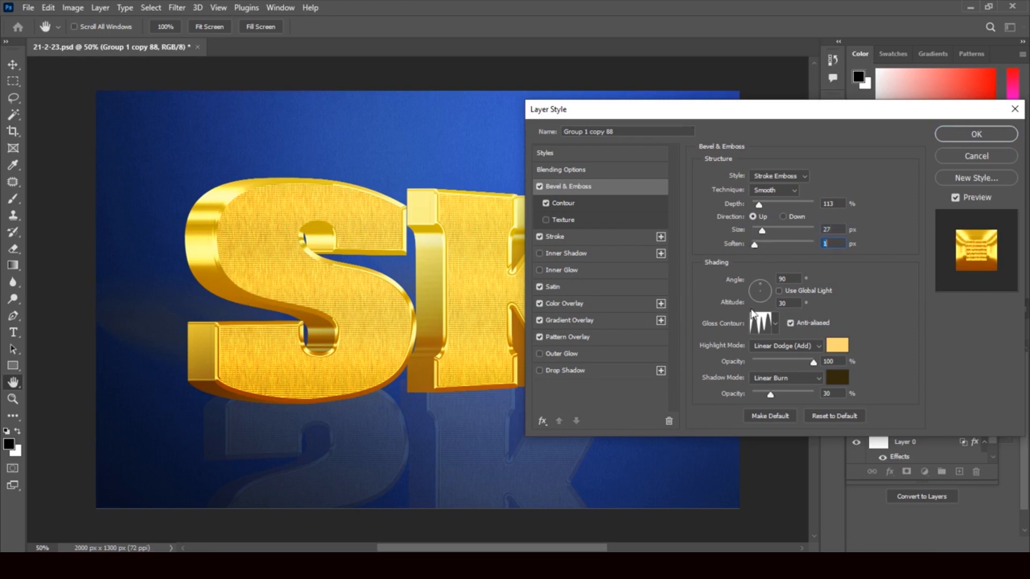
{"action": "left_click", "coordinate": [837, 346]}
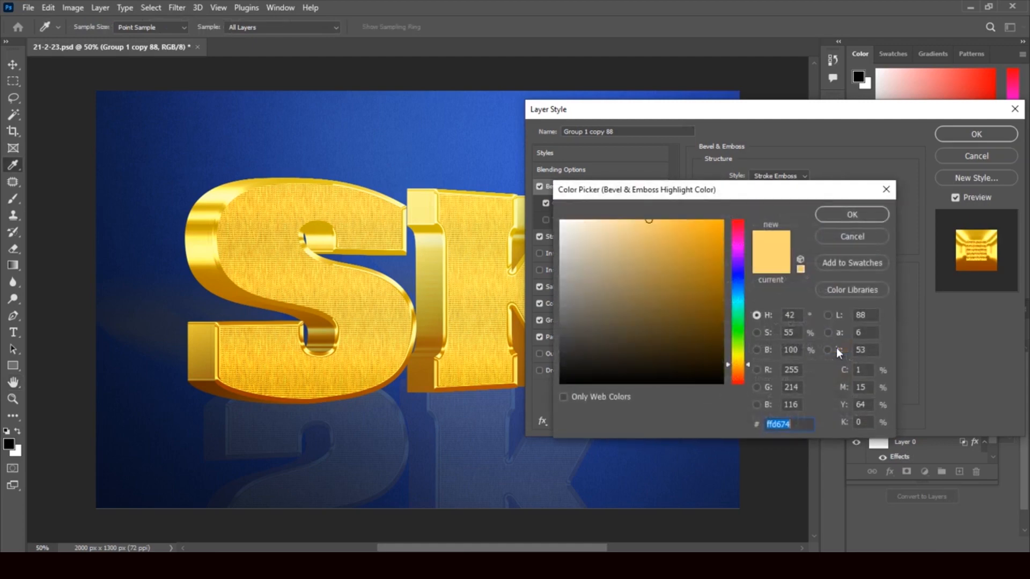
{"action": "left_click", "coordinate": [671, 227]}
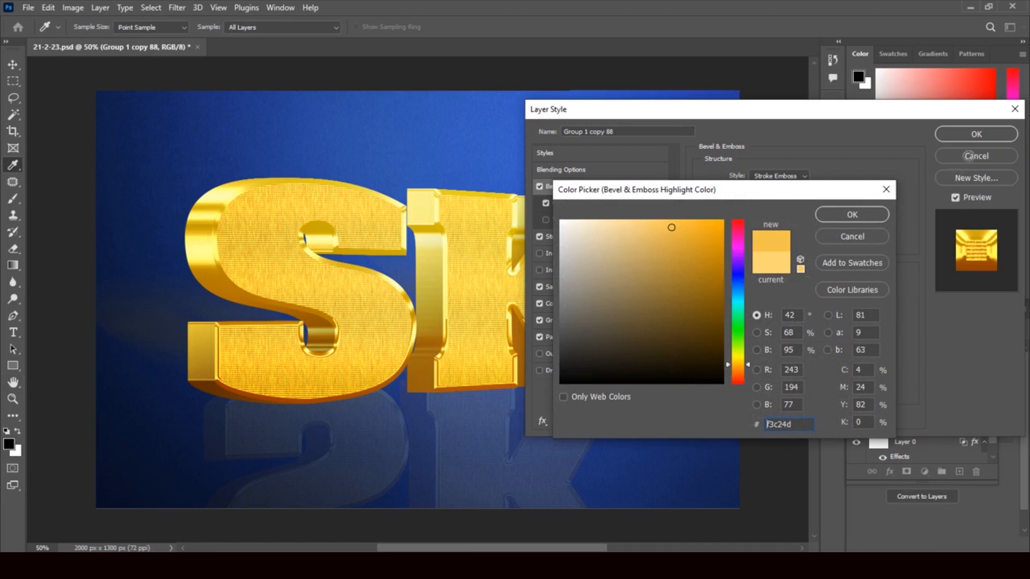
{"action": "left_click", "coordinate": [973, 134]}
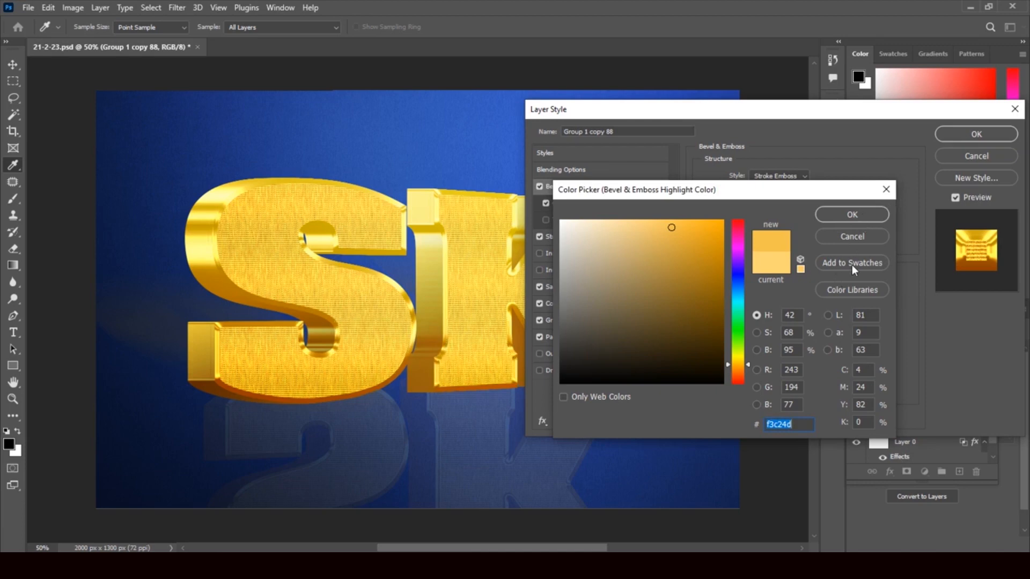
{"action": "left_click", "coordinate": [868, 232]}
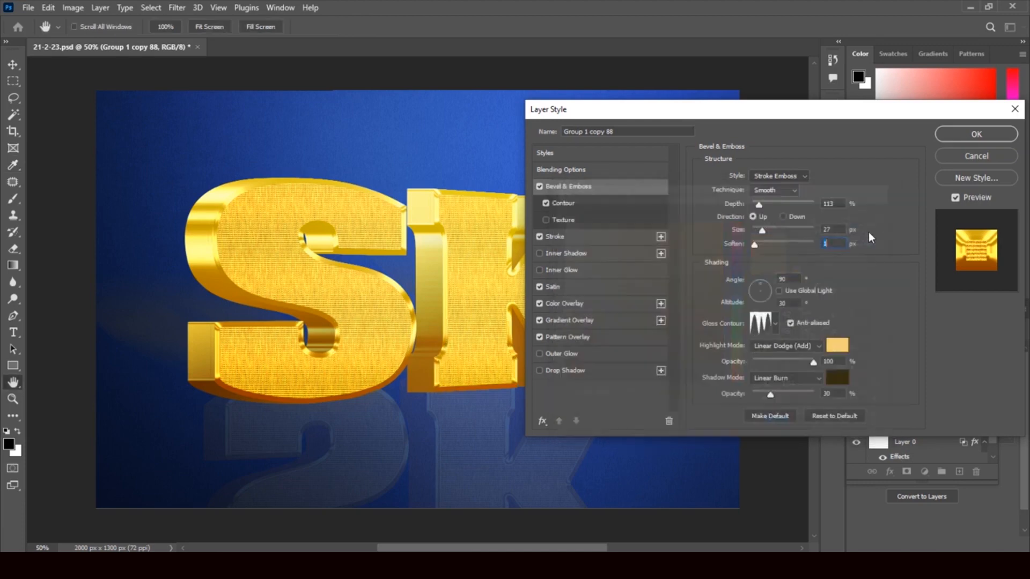
{"action": "left_click", "coordinate": [973, 156]}
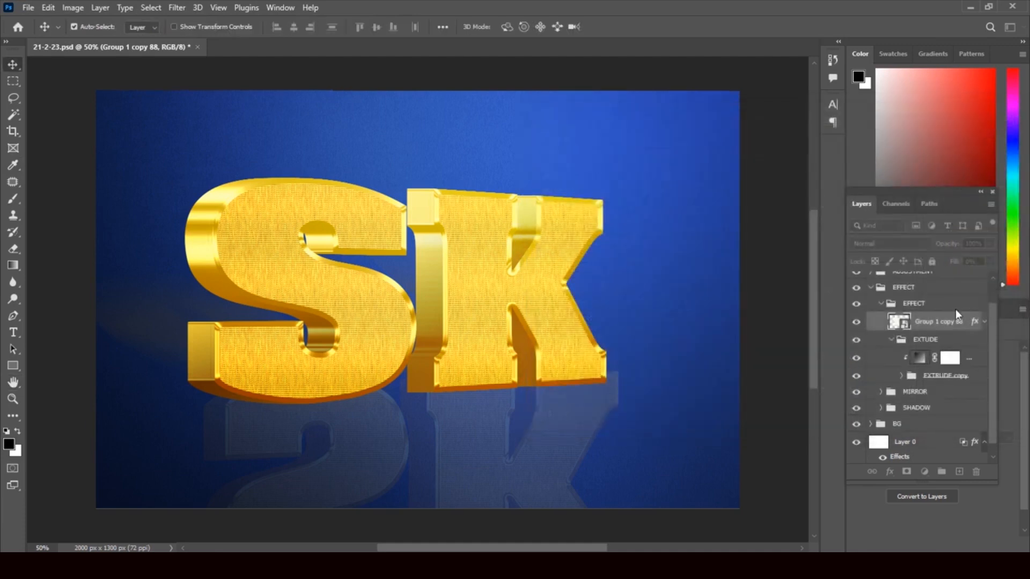
Step: Hide and restore the MIRROR group, then expand it to show Group 1 copy 88 and EXTUDE
{"action": "left_click_drag", "start_coordinate": [990, 374], "coordinate": [991, 398]}
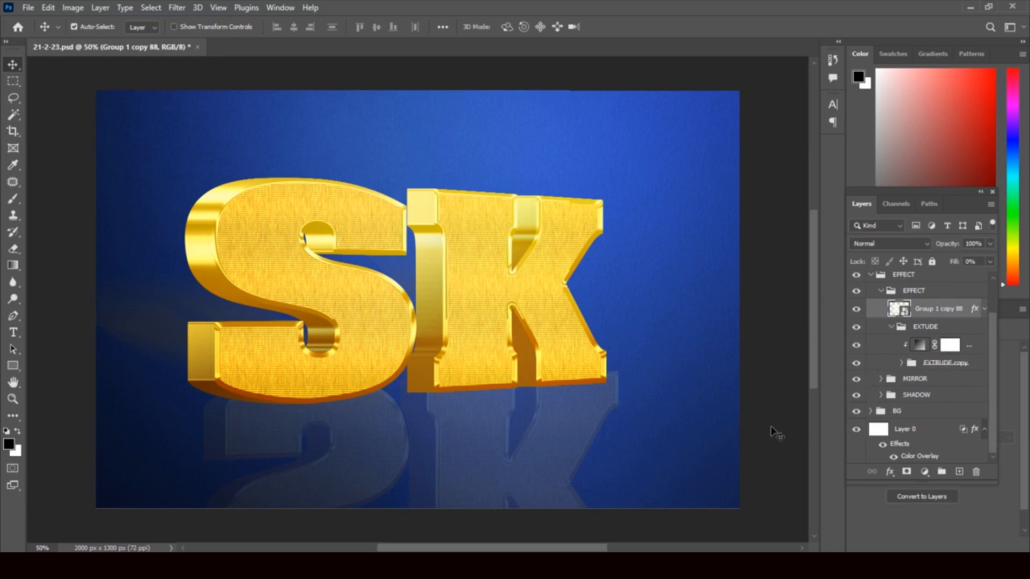
{"action": "left_click", "coordinate": [854, 381]}
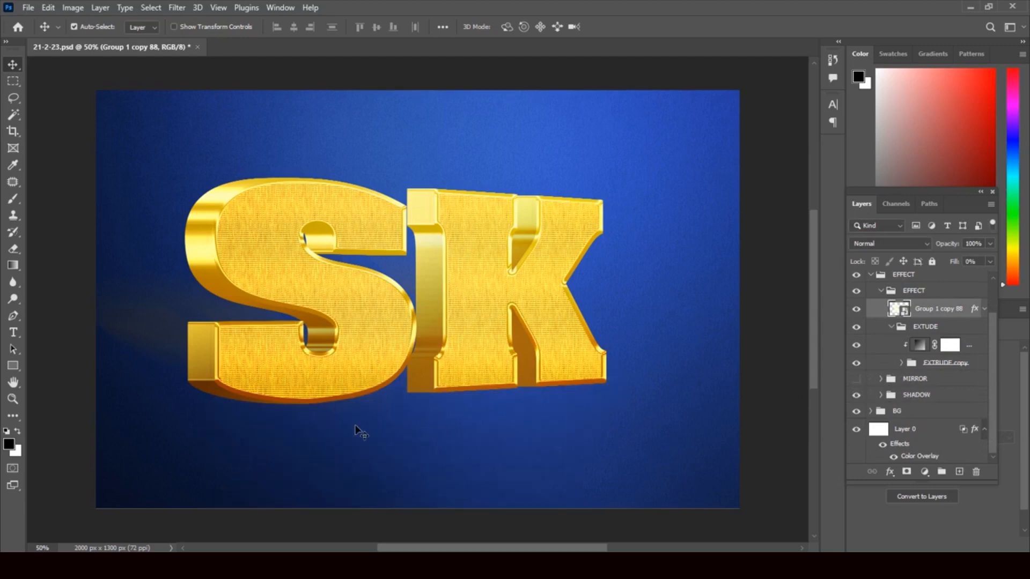
{"action": "left_click", "coordinate": [856, 379]}
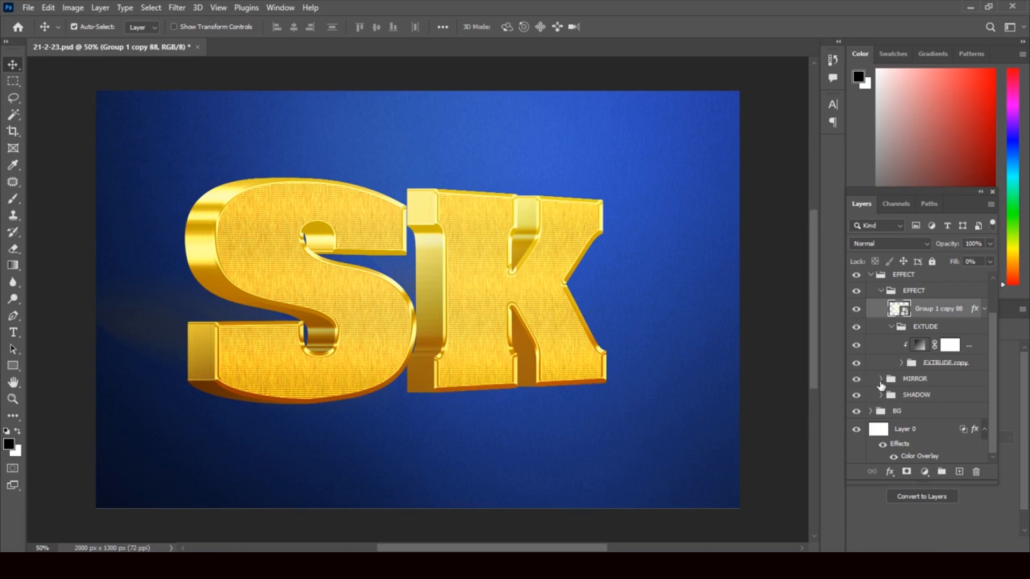
{"action": "left_click", "coordinate": [880, 378]}
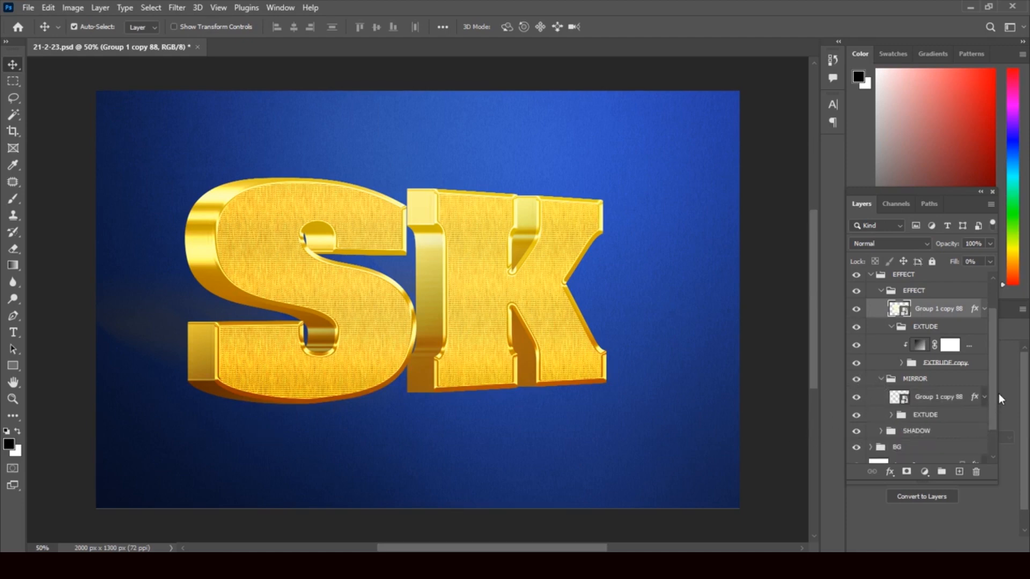
{"action": "scroll", "coordinate": [995, 397], "scroll_direction": "down", "scroll_amount": 1}
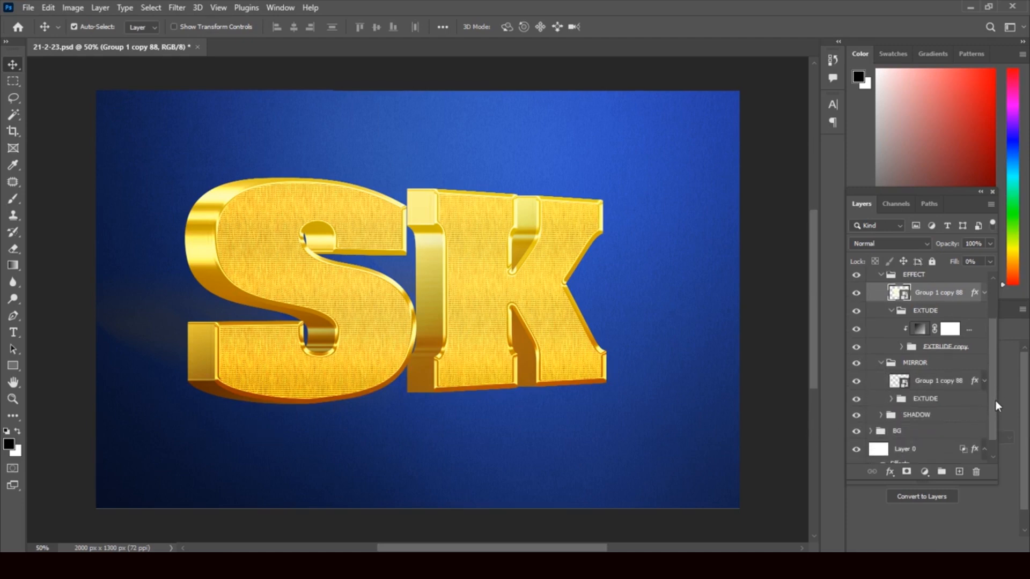
Step: Open Layer Style for MIRROR's Group 1 copy 88 and compare Satin off and on
{"action": "left_click", "coordinate": [973, 380]}
{"action": "double_click", "coordinate": [974, 380]}
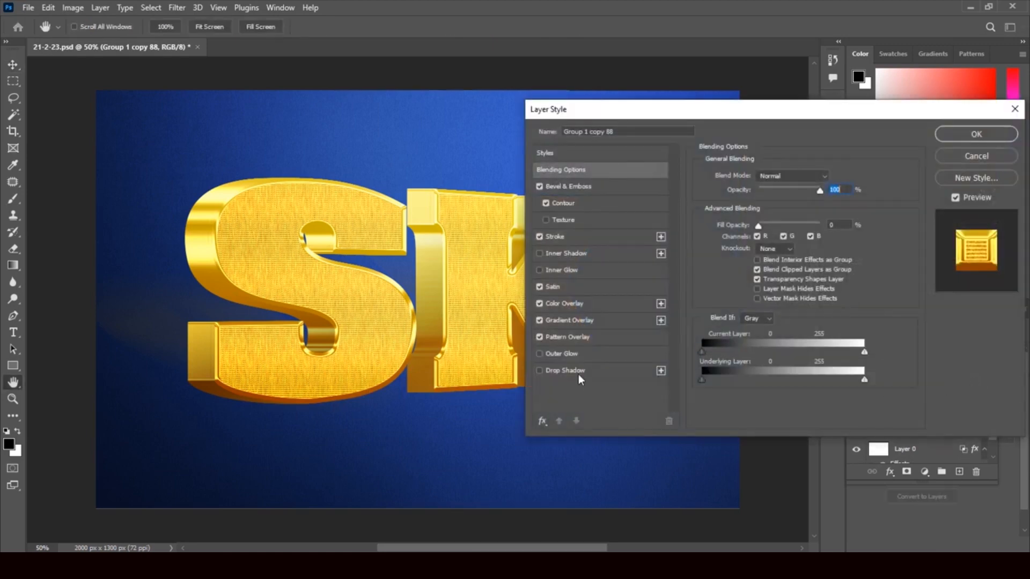
{"action": "left_click", "coordinate": [540, 286]}
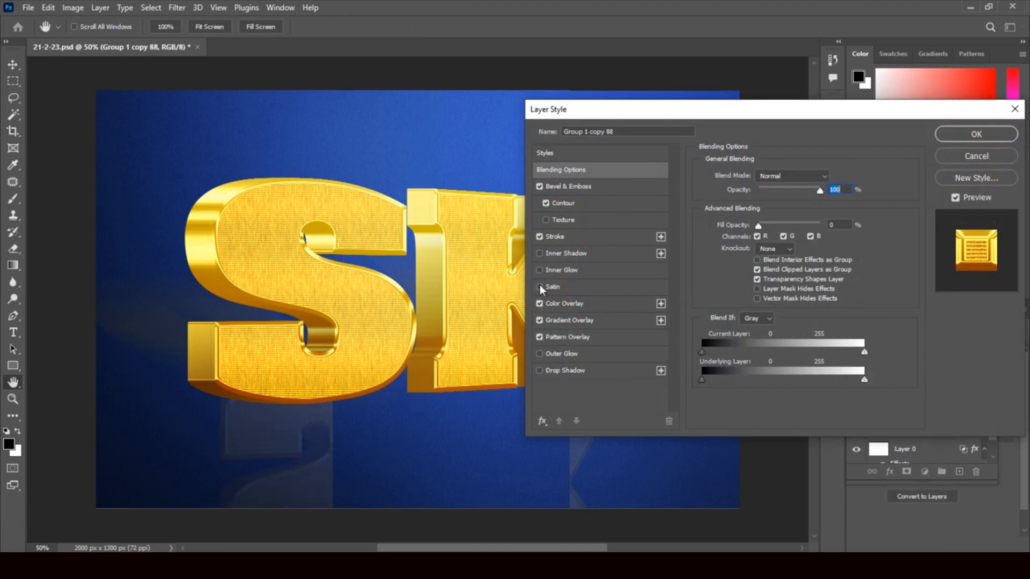
{"action": "left_click", "coordinate": [540, 286]}
Step: Compare Pattern Overlay, Gradient Overlay and Stroke off and on, then add a second Stroke
{"action": "left_click", "coordinate": [539, 337]}
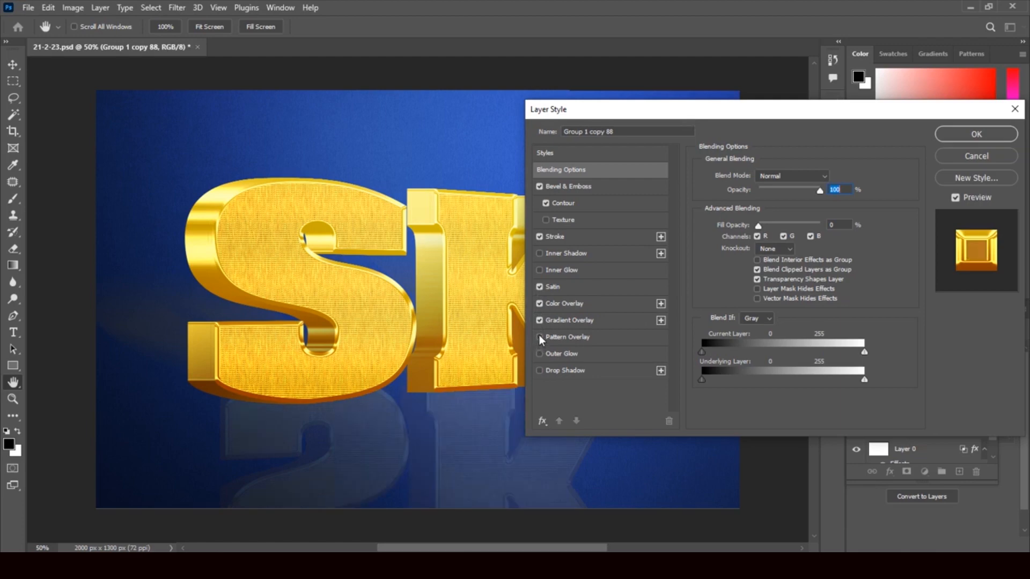
{"action": "left_click", "coordinate": [539, 337]}
{"action": "left_click", "coordinate": [539, 321]}
{"action": "left_click", "coordinate": [540, 321]}
{"action": "left_click", "coordinate": [539, 236]}
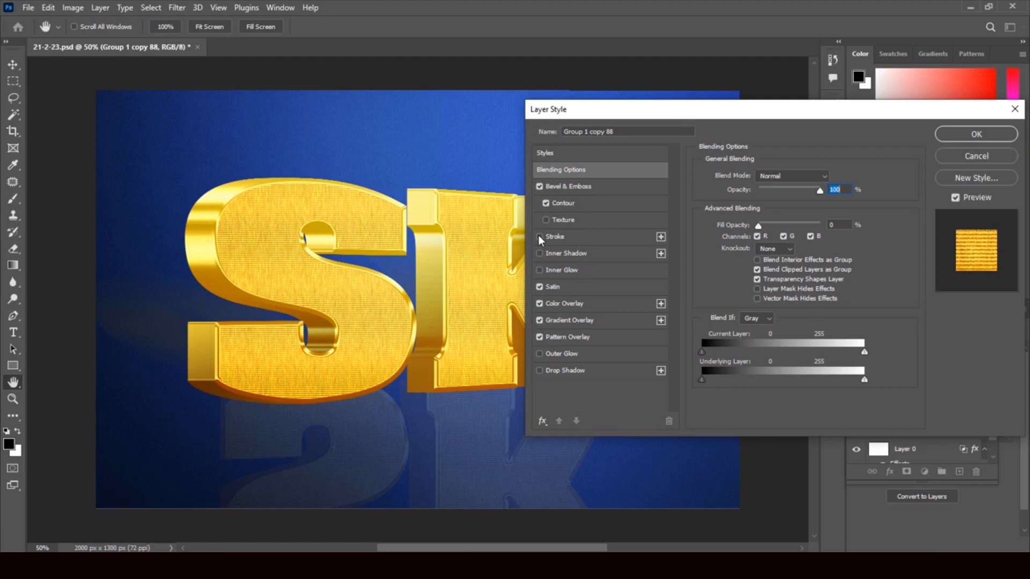
{"action": "left_click", "coordinate": [539, 236]}
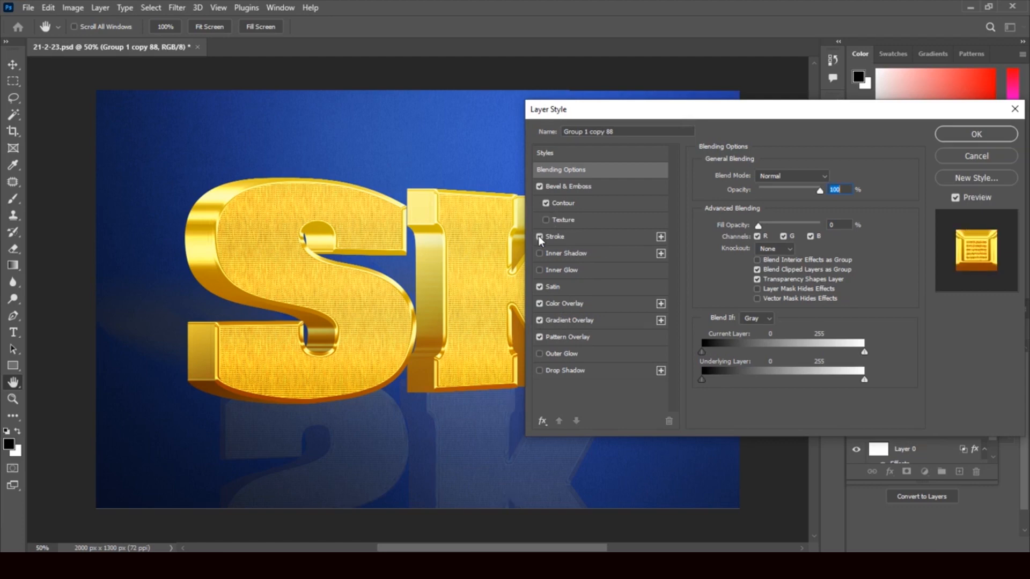
{"action": "left_click", "coordinate": [661, 236]}
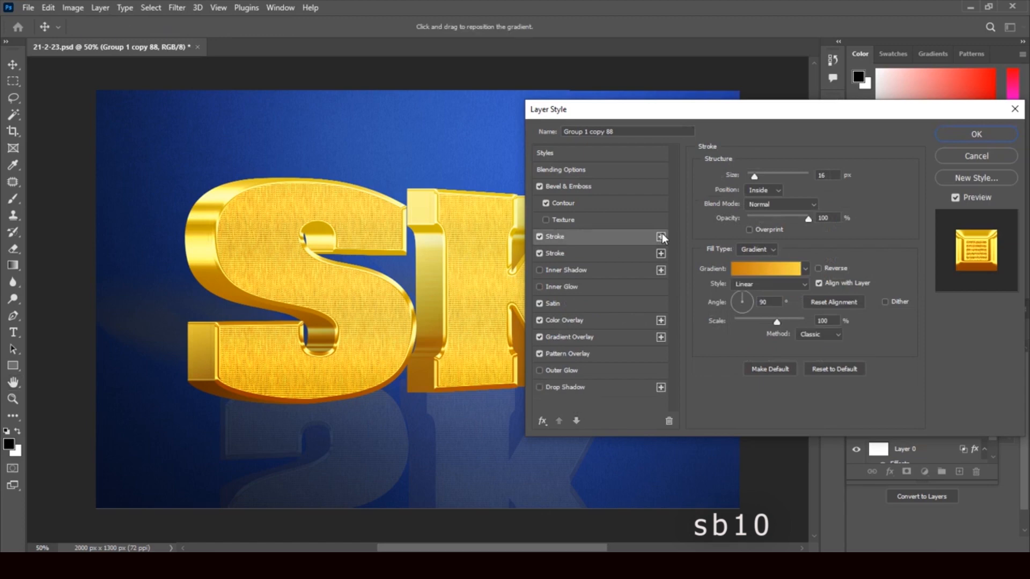
Step: Add a third Stroke, then cancel Layer Style to discard all changes on Group 1 copy 88
{"action": "left_click", "coordinate": [661, 236]}
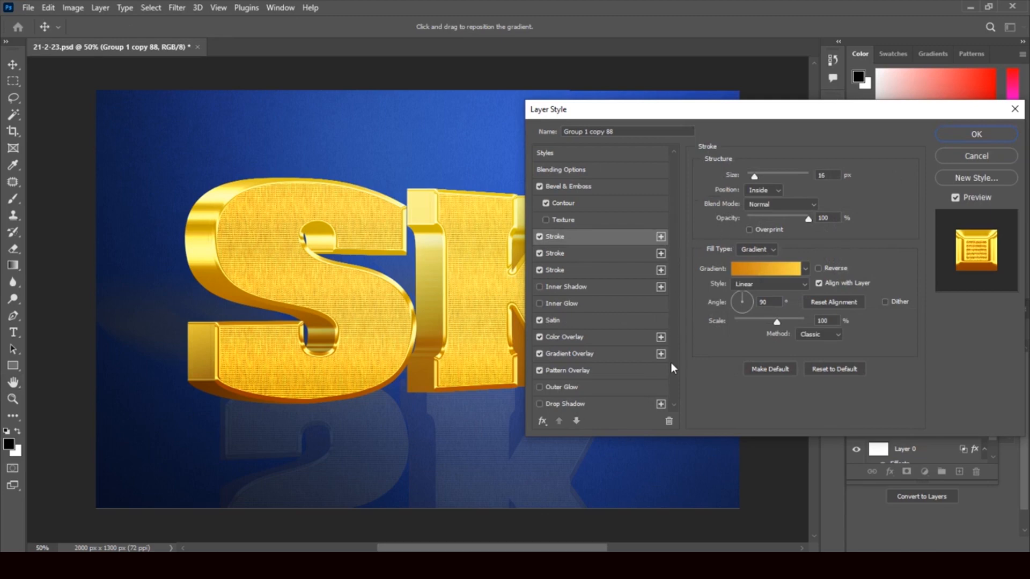
{"action": "left_click", "coordinate": [973, 156]}
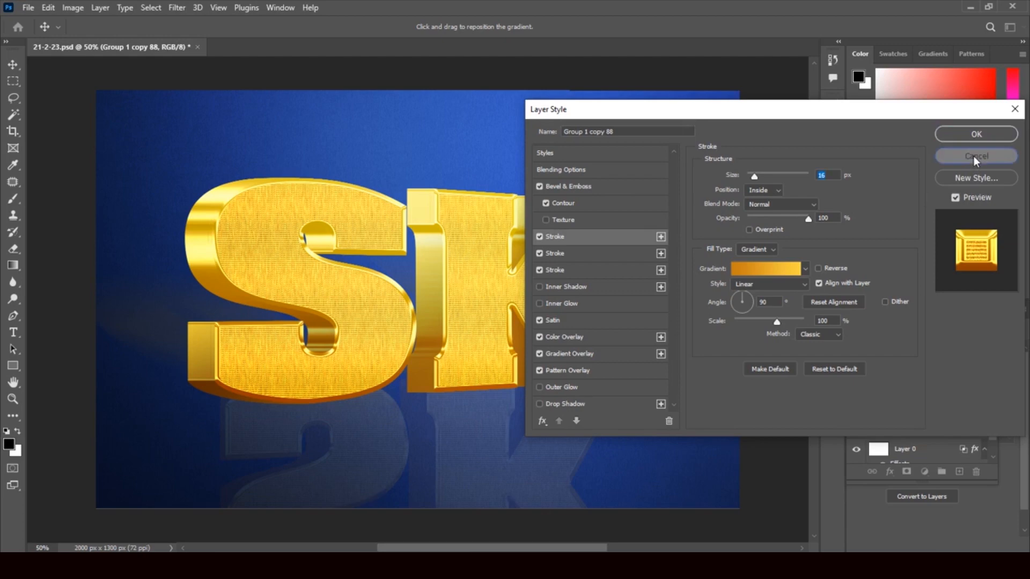
{"action": "scroll", "coordinate": [989, 397], "scroll_direction": "down", "scroll_amount": 1}
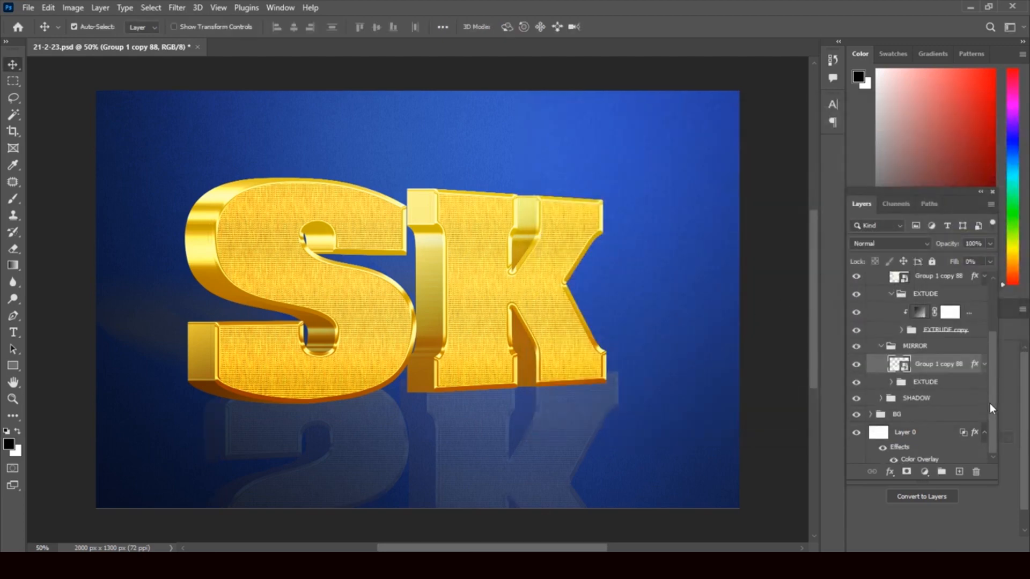
{"action": "scroll", "coordinate": [992, 381], "scroll_direction": "up", "scroll_amount": 1}
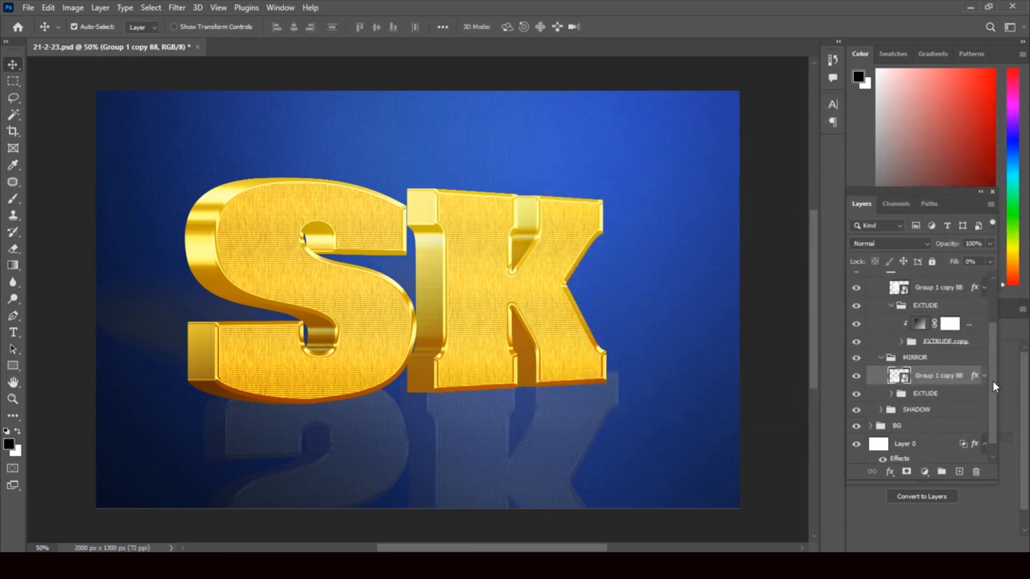
{"action": "left_click", "coordinate": [856, 306]}
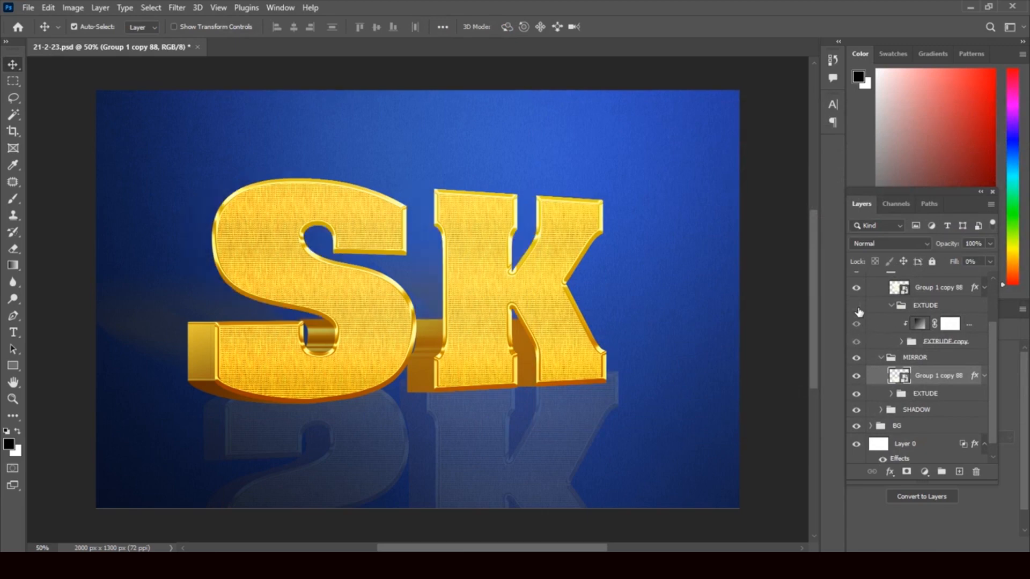
{"action": "left_click", "coordinate": [856, 307]}
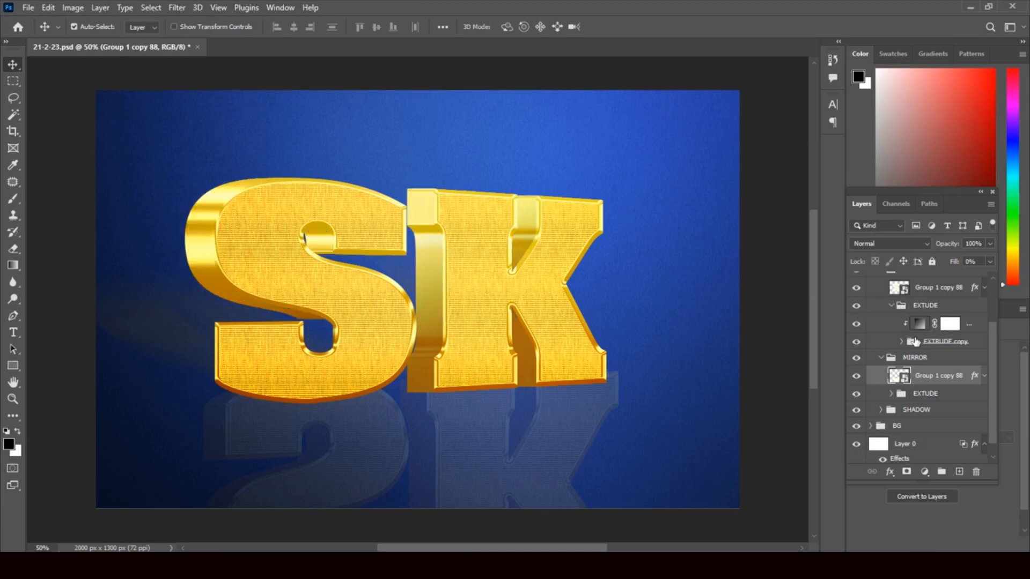
{"action": "left_click", "coordinate": [919, 324]}
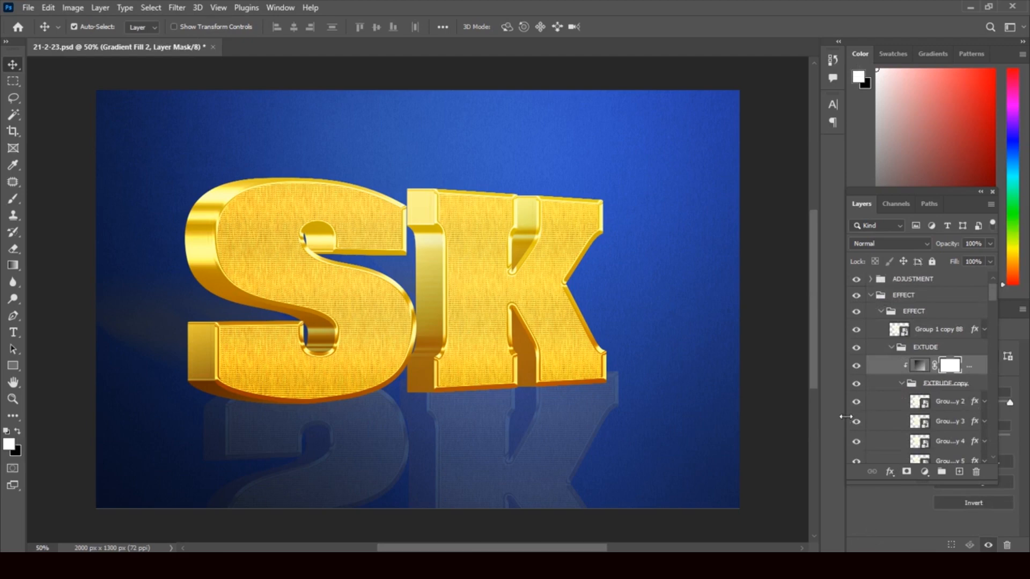
Step: Widen the Layers panel and open Layer Style for Group 1 copy 2
{"action": "left_click_drag", "start_coordinate": [845, 416], "coordinate": [806, 417]}
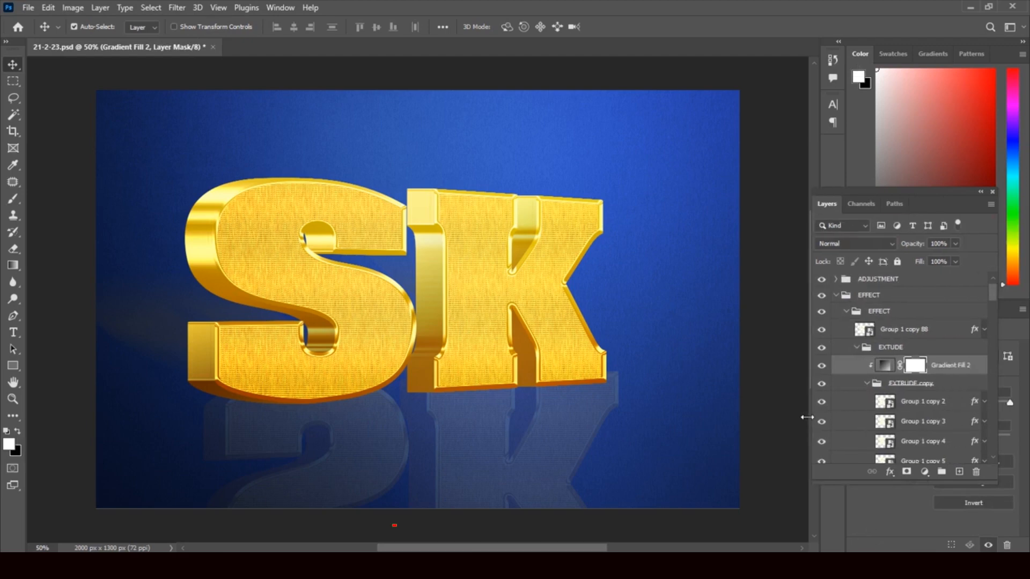
{"action": "left_click", "coordinate": [975, 405]}
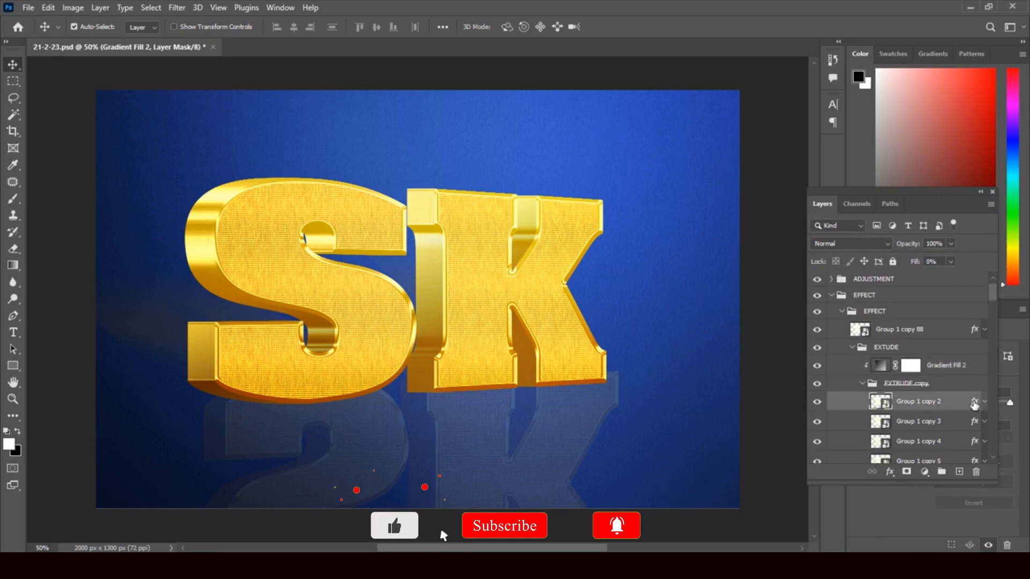
{"action": "double_click", "coordinate": [975, 405]}
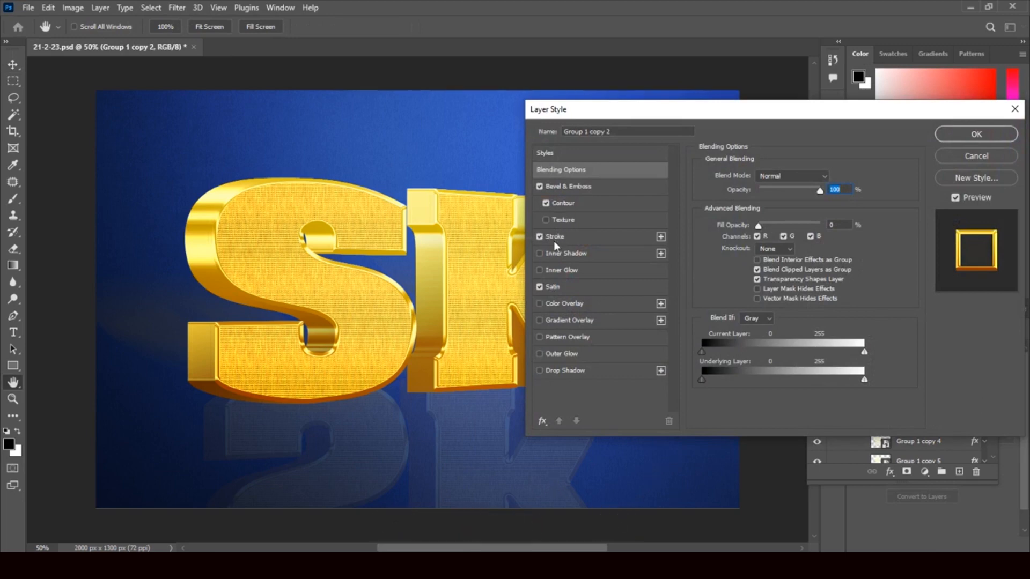
Step: Try toggling Stroke and adding two extra Strokes on Group 1 copy 2, then cancel
{"action": "left_click", "coordinate": [540, 237]}
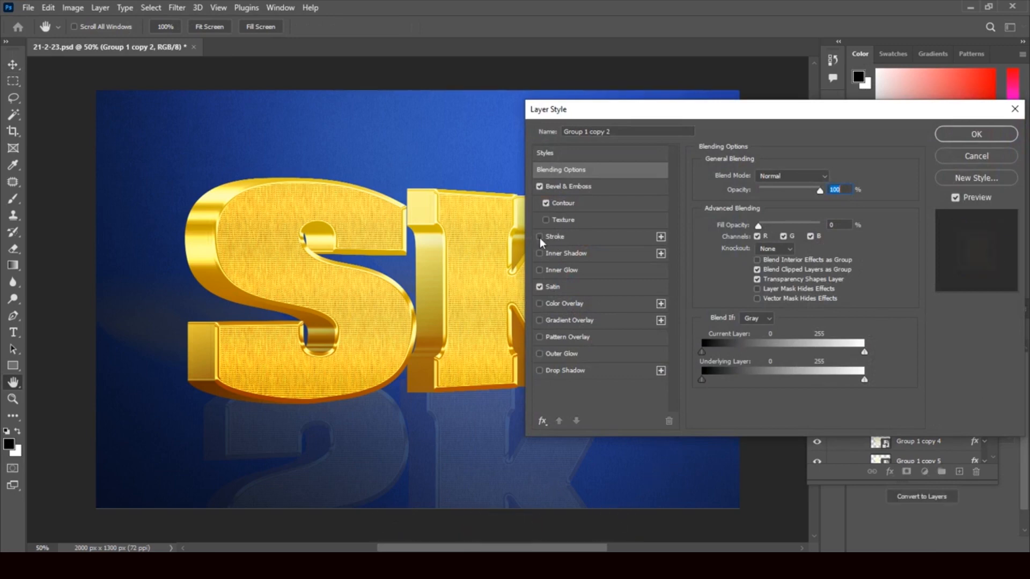
{"action": "left_click", "coordinate": [540, 237]}
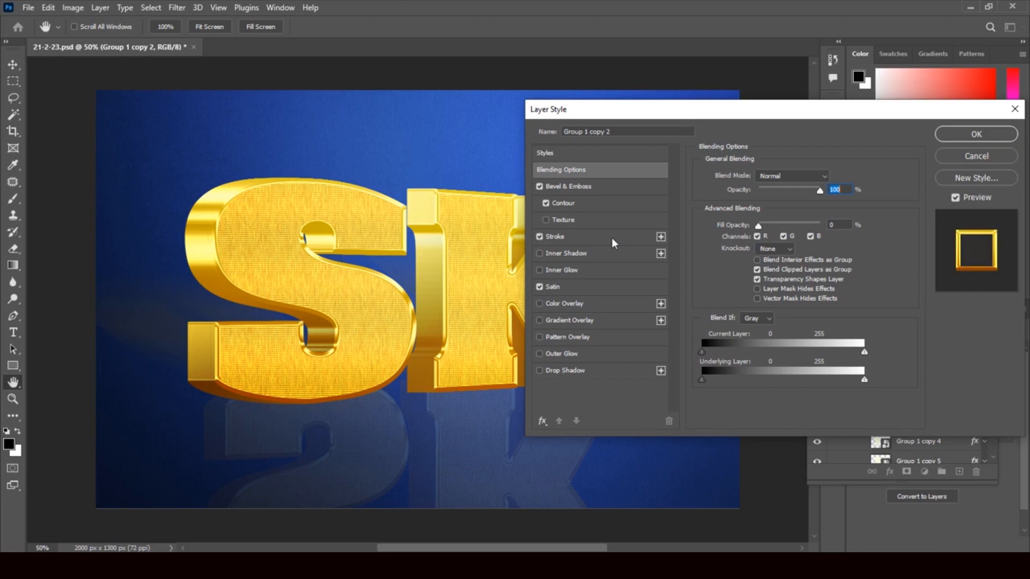
{"action": "left_click", "coordinate": [661, 237]}
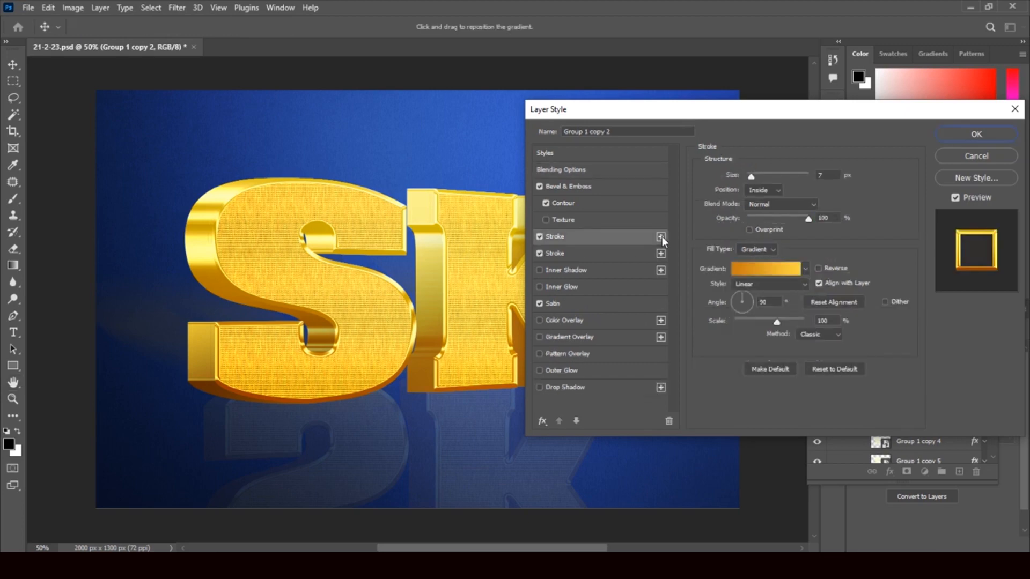
{"action": "left_click", "coordinate": [661, 237]}
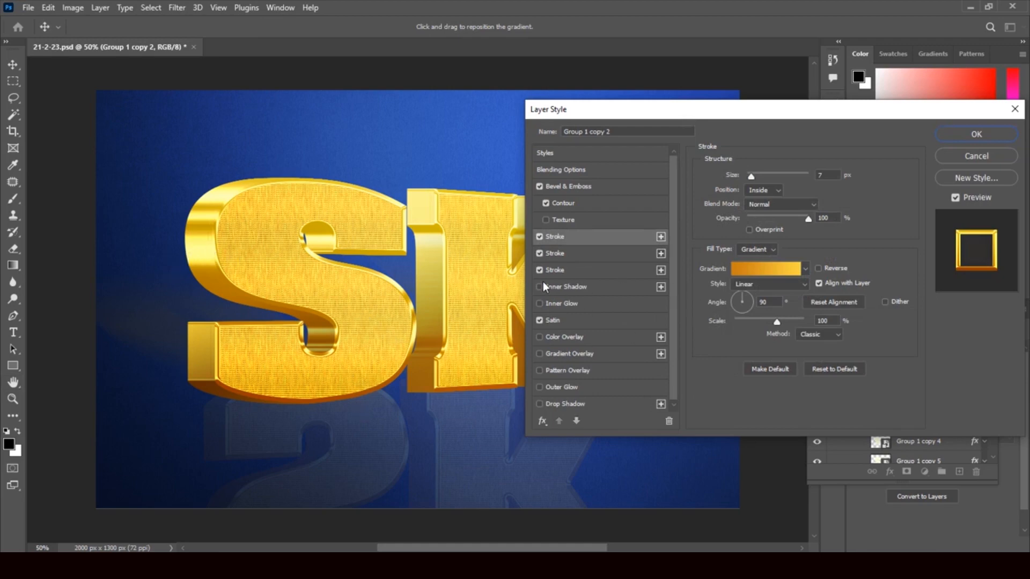
{"action": "left_click", "coordinate": [539, 237]}
{"action": "left_click", "coordinate": [539, 253]}
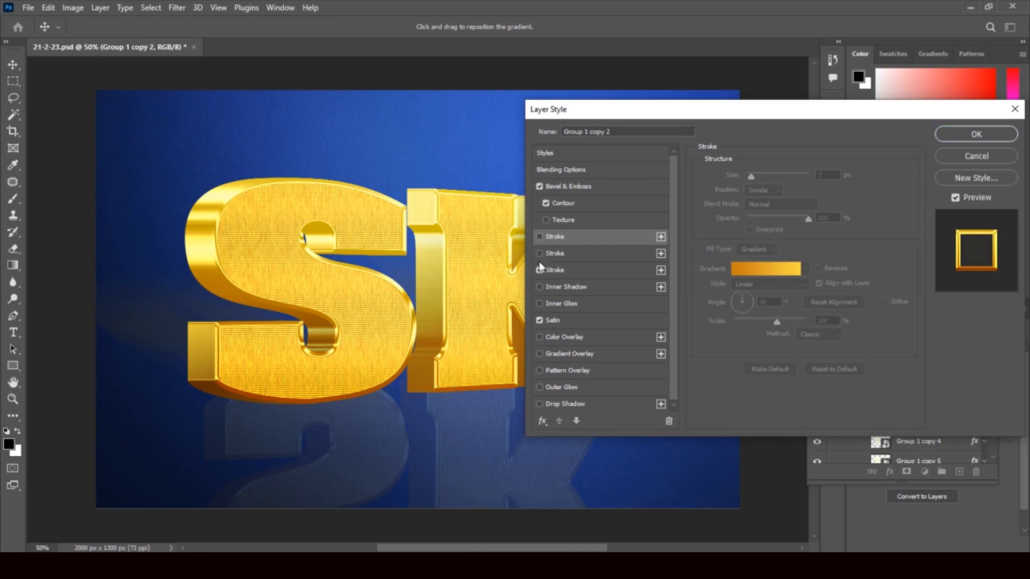
{"action": "left_click", "coordinate": [540, 269]}
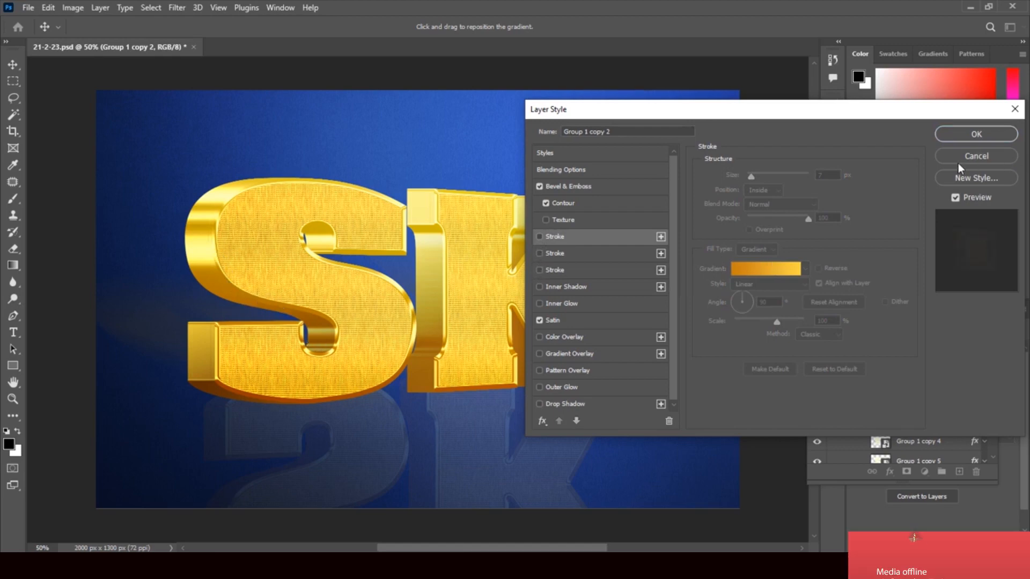
{"action": "left_click", "coordinate": [974, 157]}
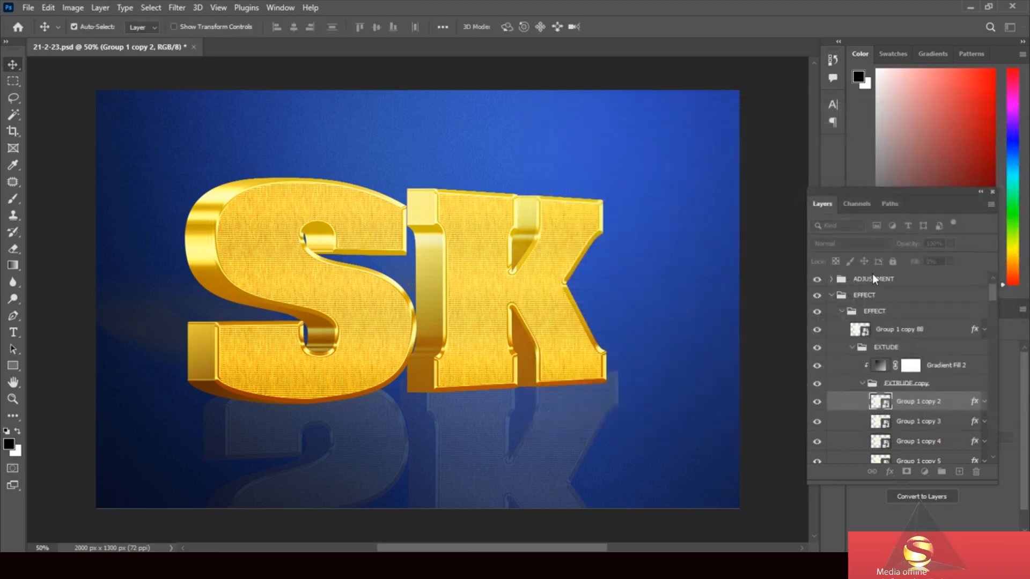
Step: Open the Layer Style settings for Group 1 copy 3
{"action": "left_click", "coordinate": [975, 422]}
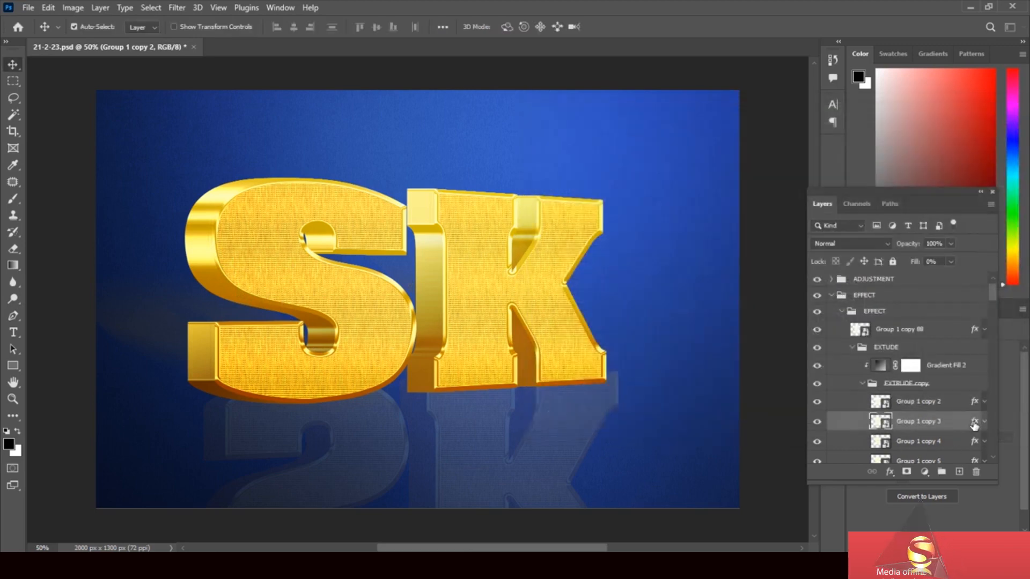
{"action": "key", "text": "h"}
{"action": "double_click", "coordinate": [975, 421]}
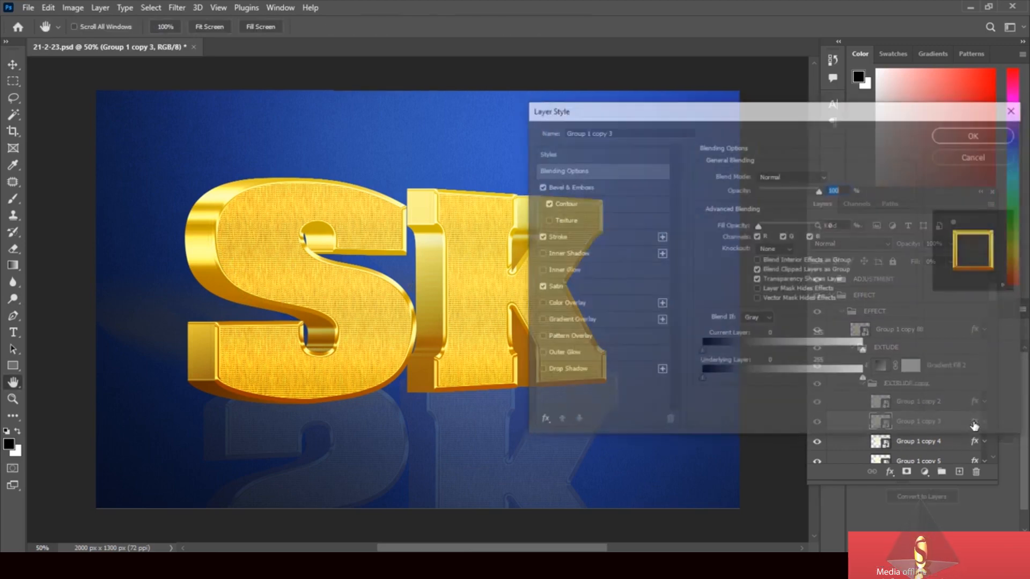
Step: Turn off Satin, adjust the Bevel & Emboss size on Group 1 copy 3, and apply
{"action": "left_click", "coordinate": [540, 287]}
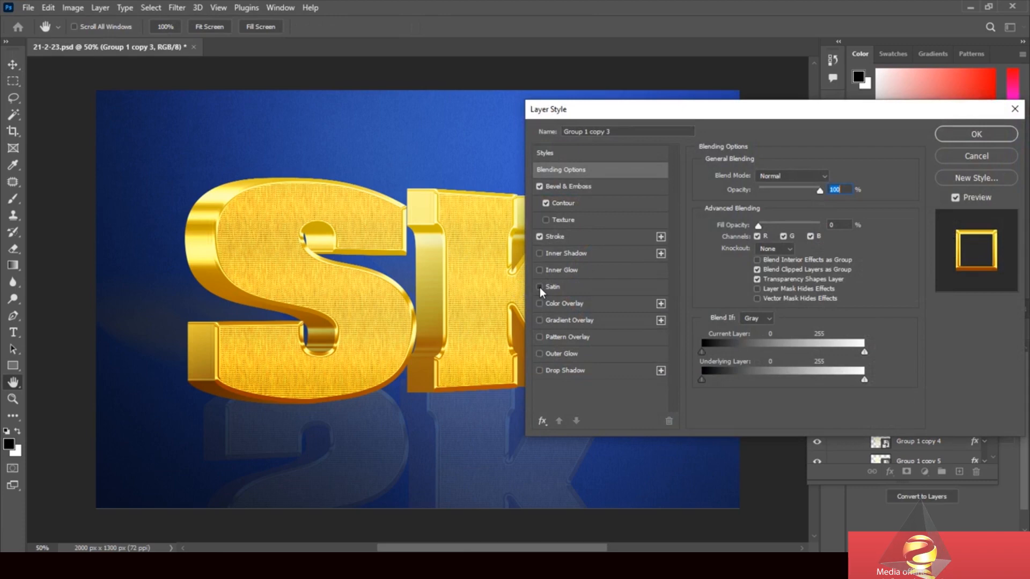
{"action": "left_click", "coordinate": [561, 185]}
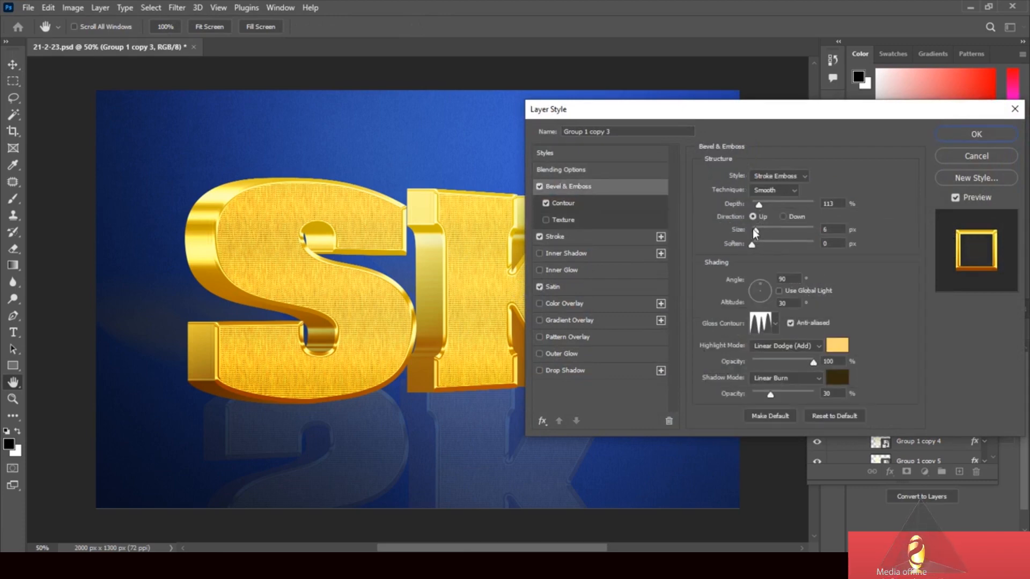
{"action": "mouse_move", "coordinate": [752, 228]}
{"action": "left_mouse_down"}
{"action": "mouse_move", "coordinate": [775, 232]}
{"action": "mouse_move", "coordinate": [752, 234]}
{"action": "left_mouse_up"}
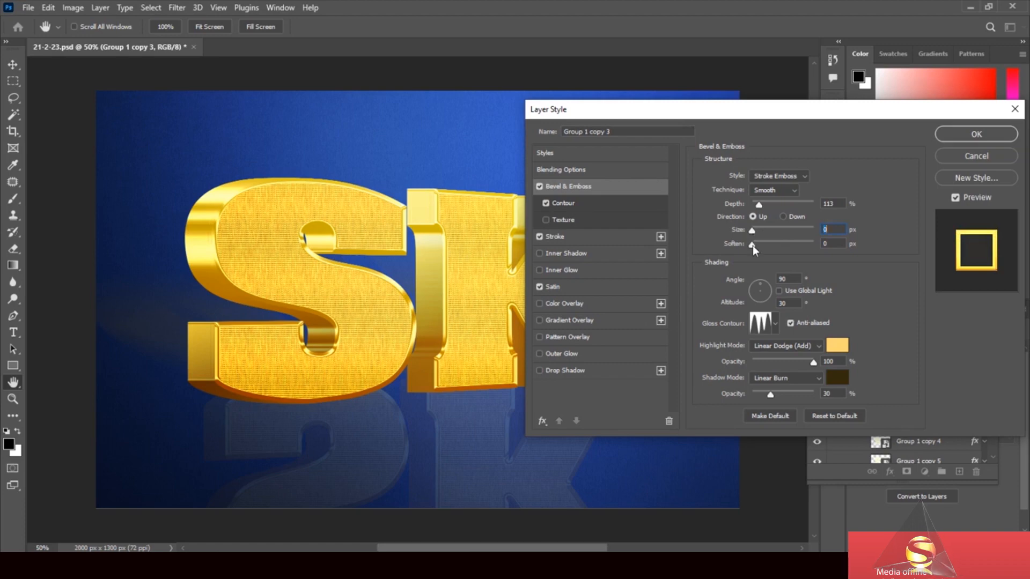
{"action": "left_click", "coordinate": [976, 136]}
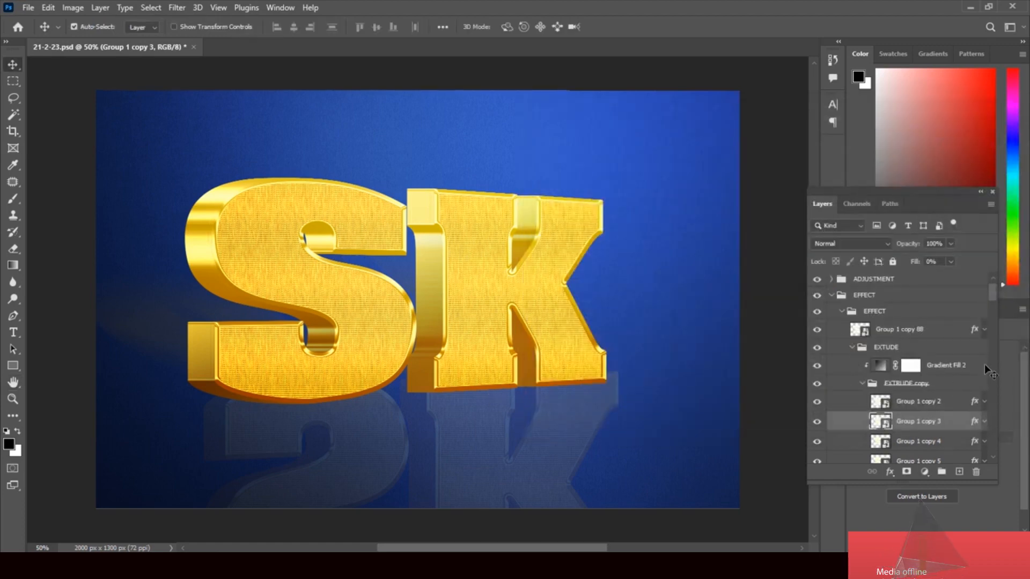
{"action": "left_click", "coordinate": [817, 384]}
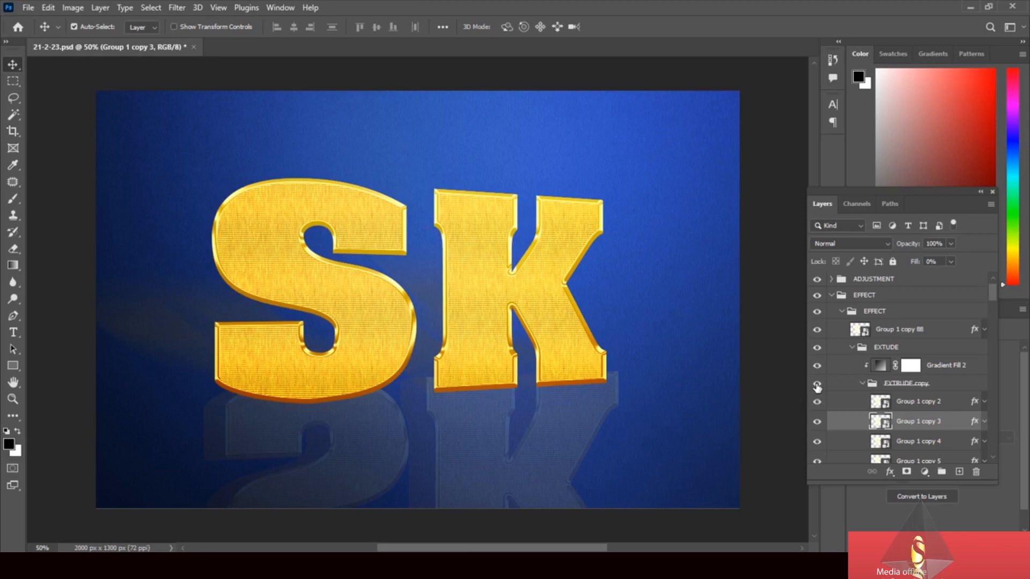
{"action": "left_click", "coordinate": [817, 384]}
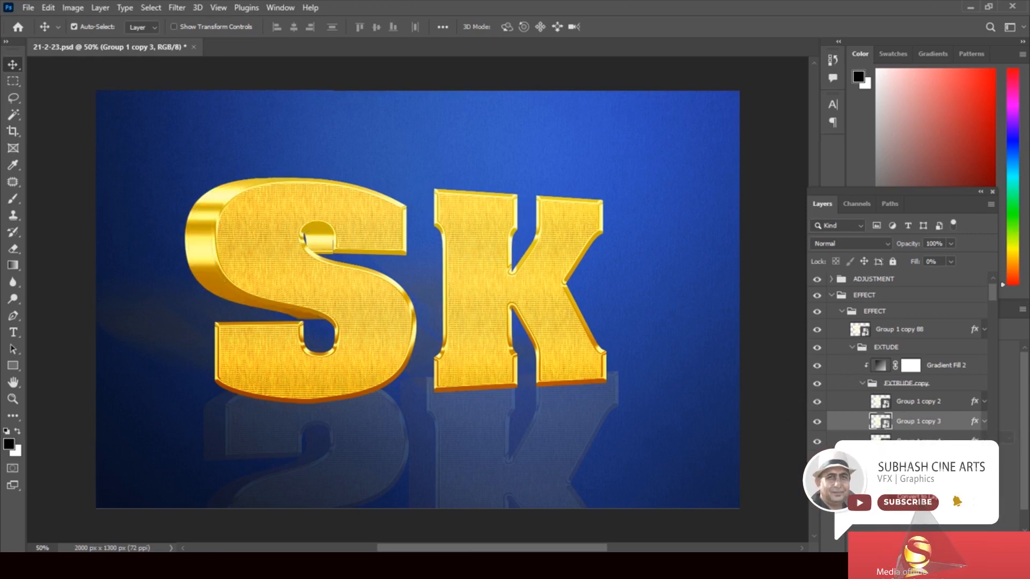